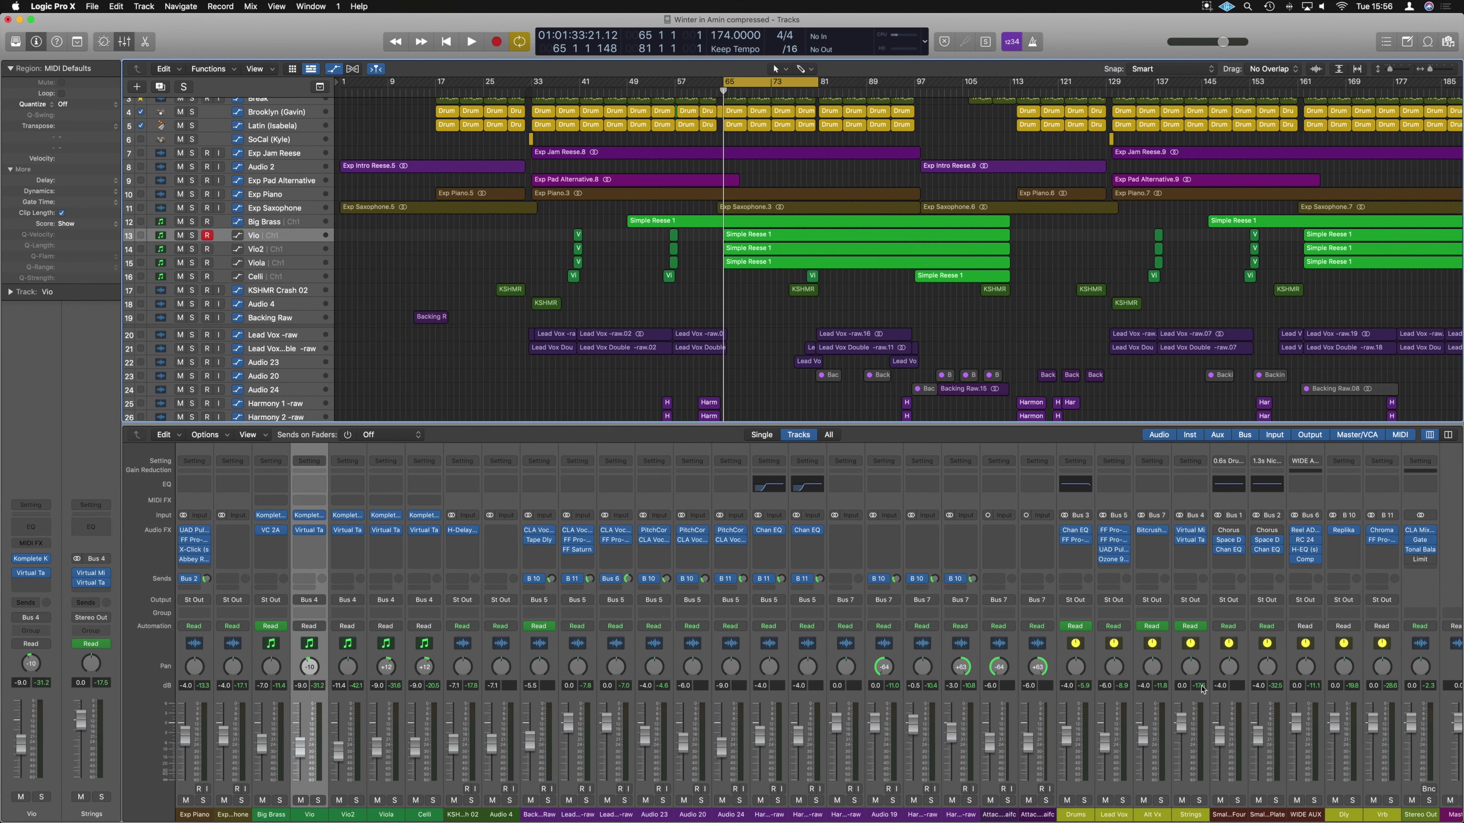
Solo the Strings bus and play the cycled section from bar 65.
left_click(1199, 800)
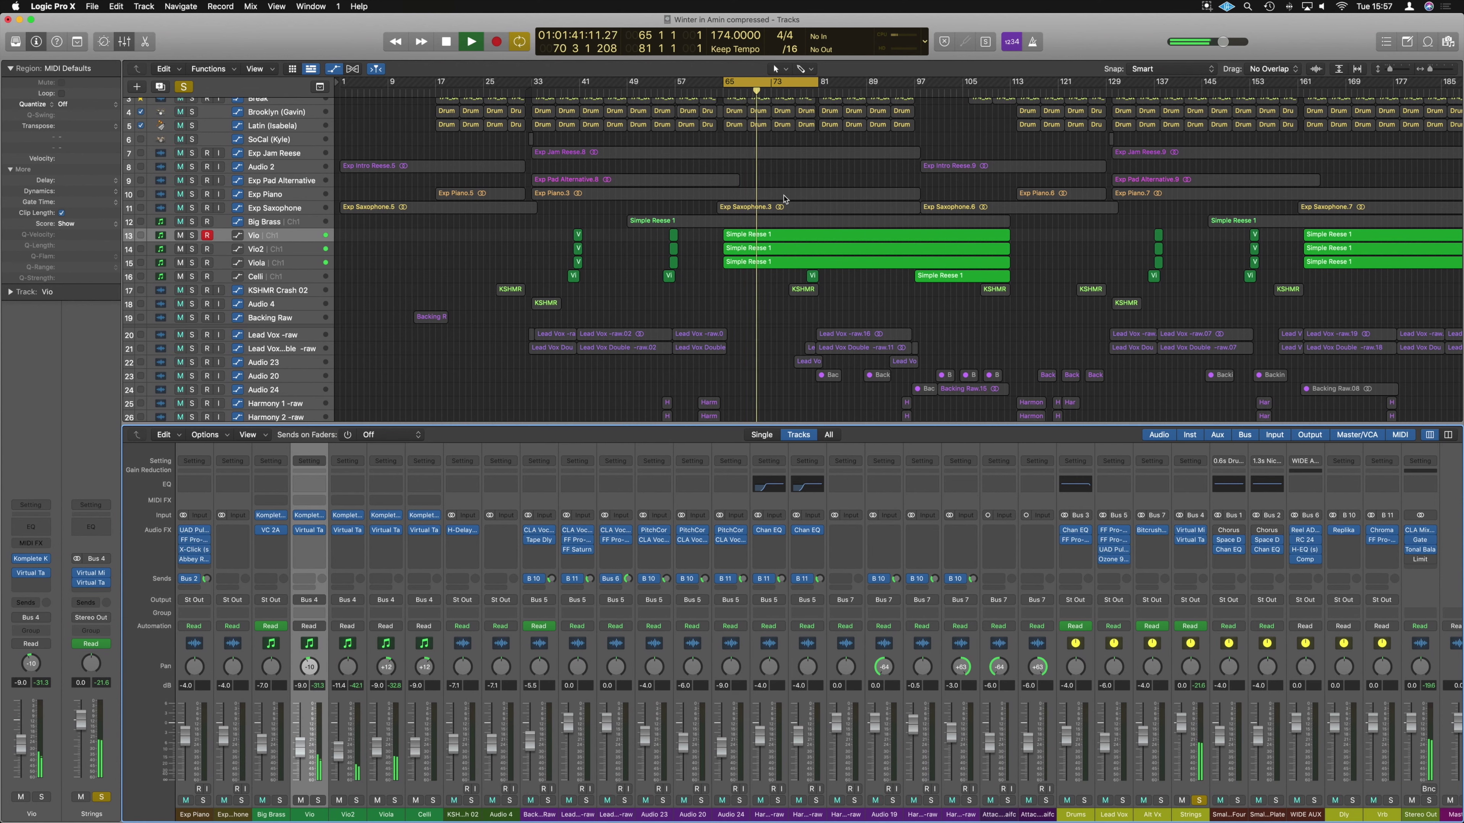
left_click(802, 93)
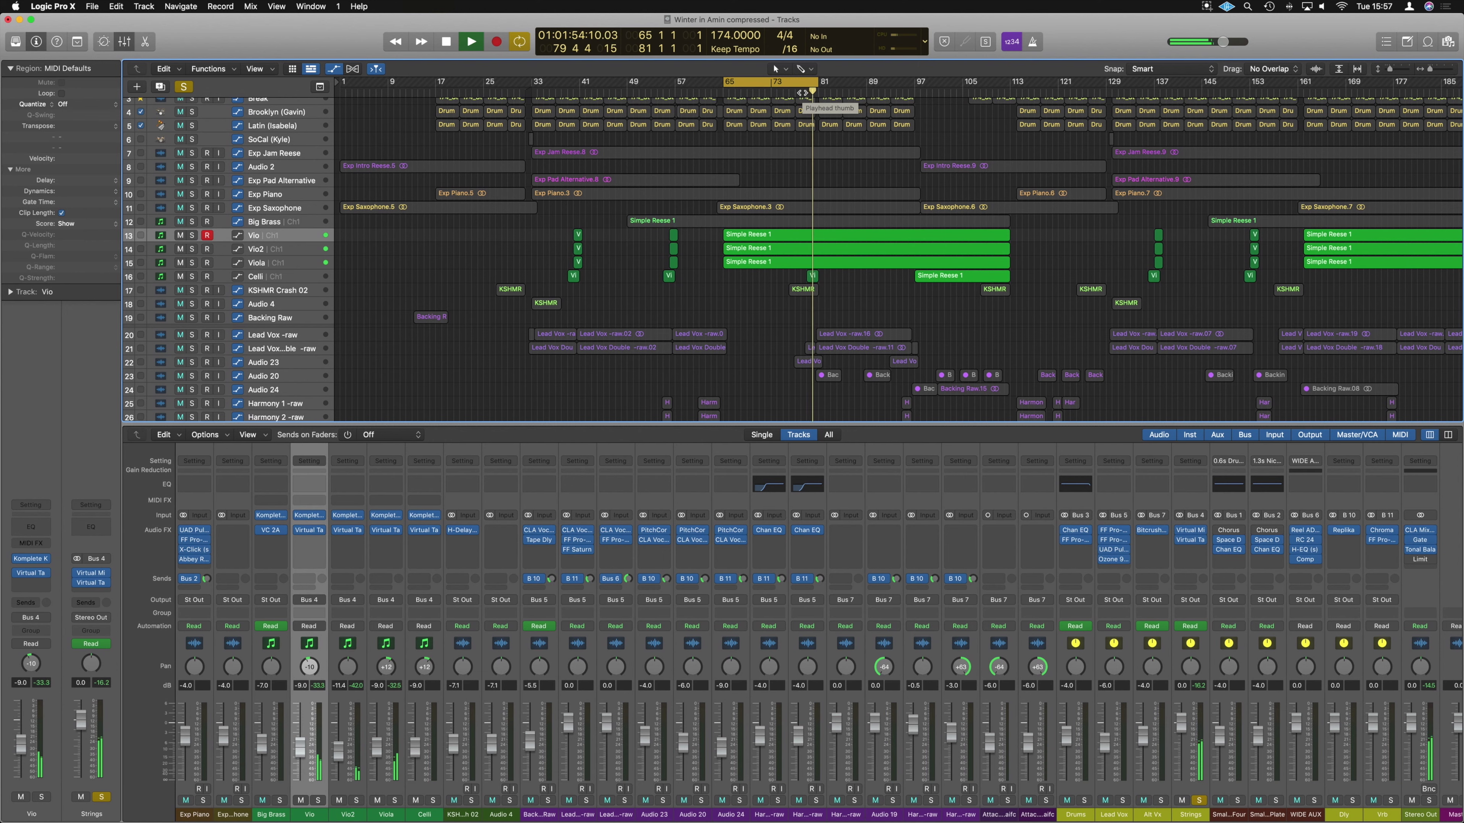
key("space")
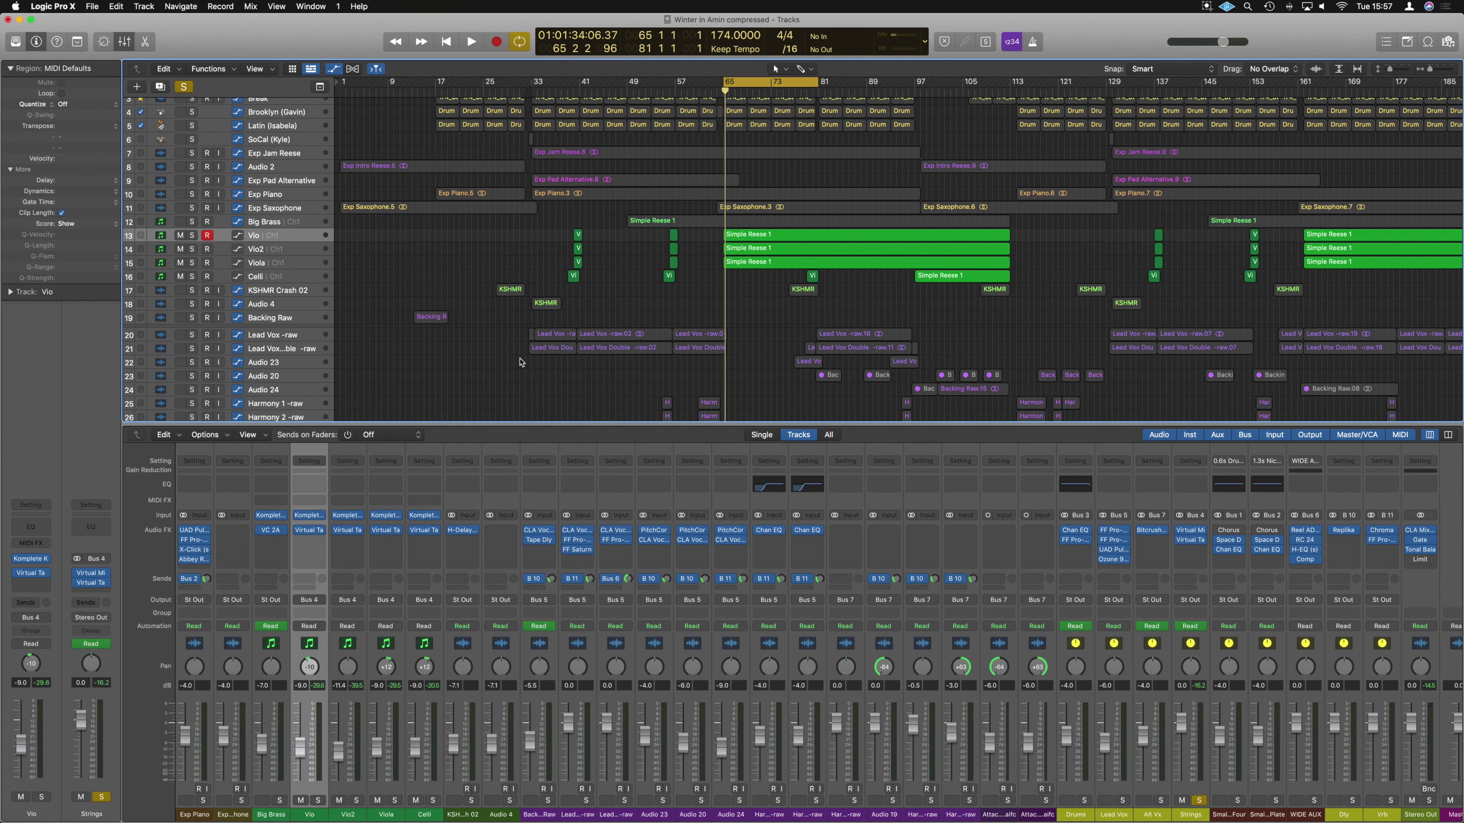
Inspect the Virtual Tape Machines plug-in on the Vio channel and the Virtual Mix Rack on the Strings bus, closing each one.
left_click(310, 532)
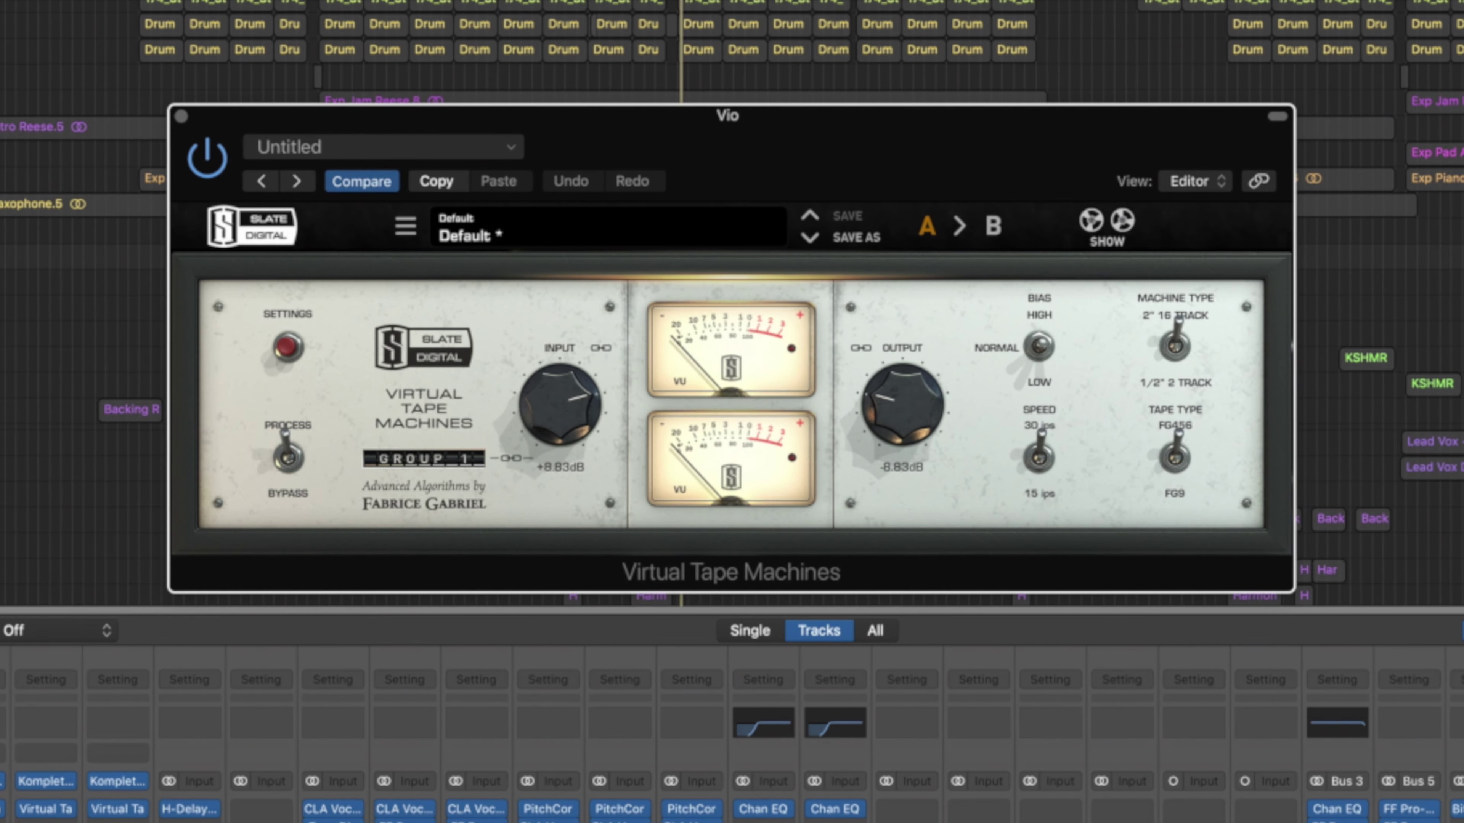
left_click(181, 116)
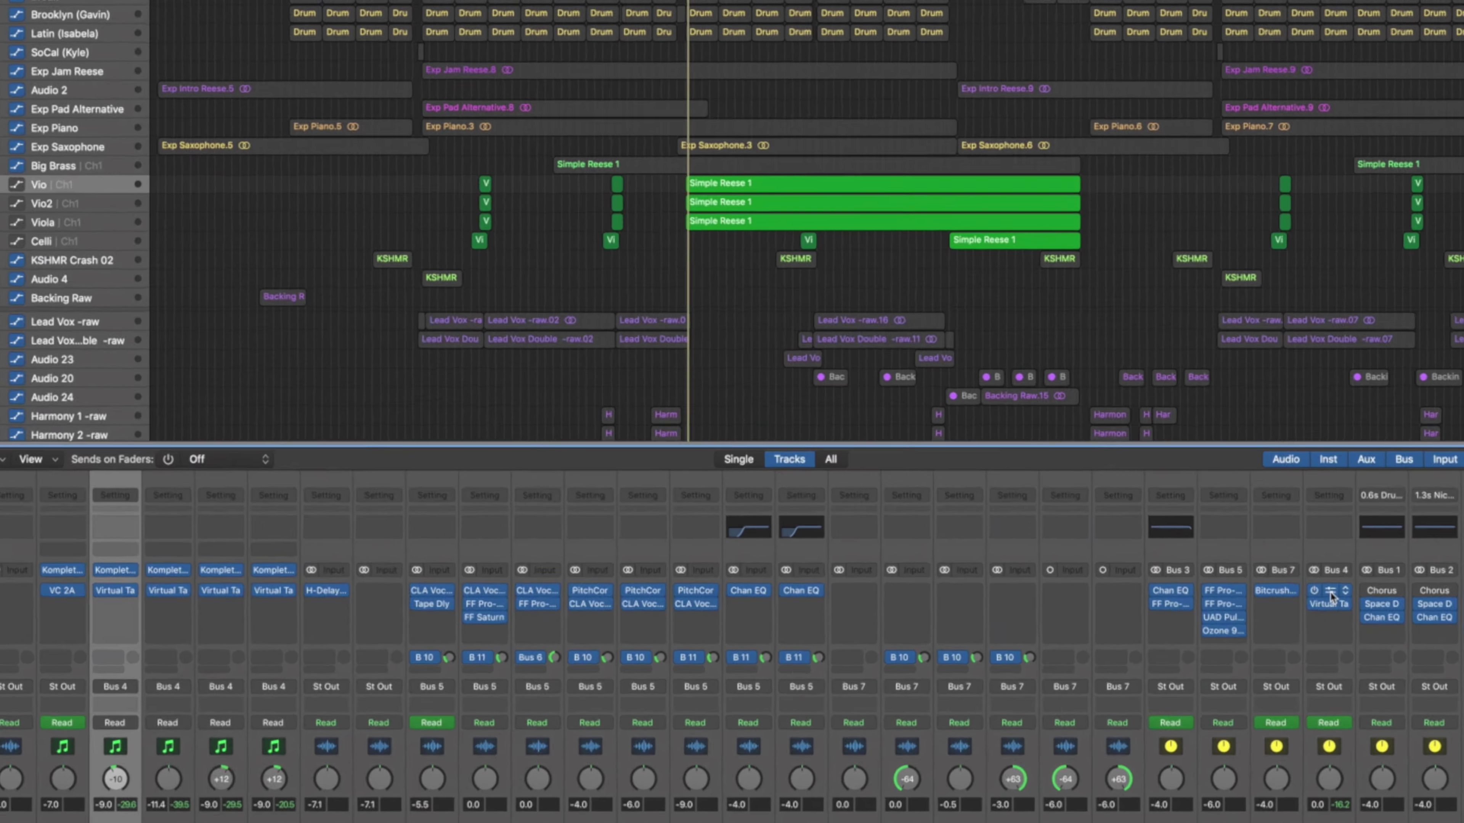
left_click(1190, 539)
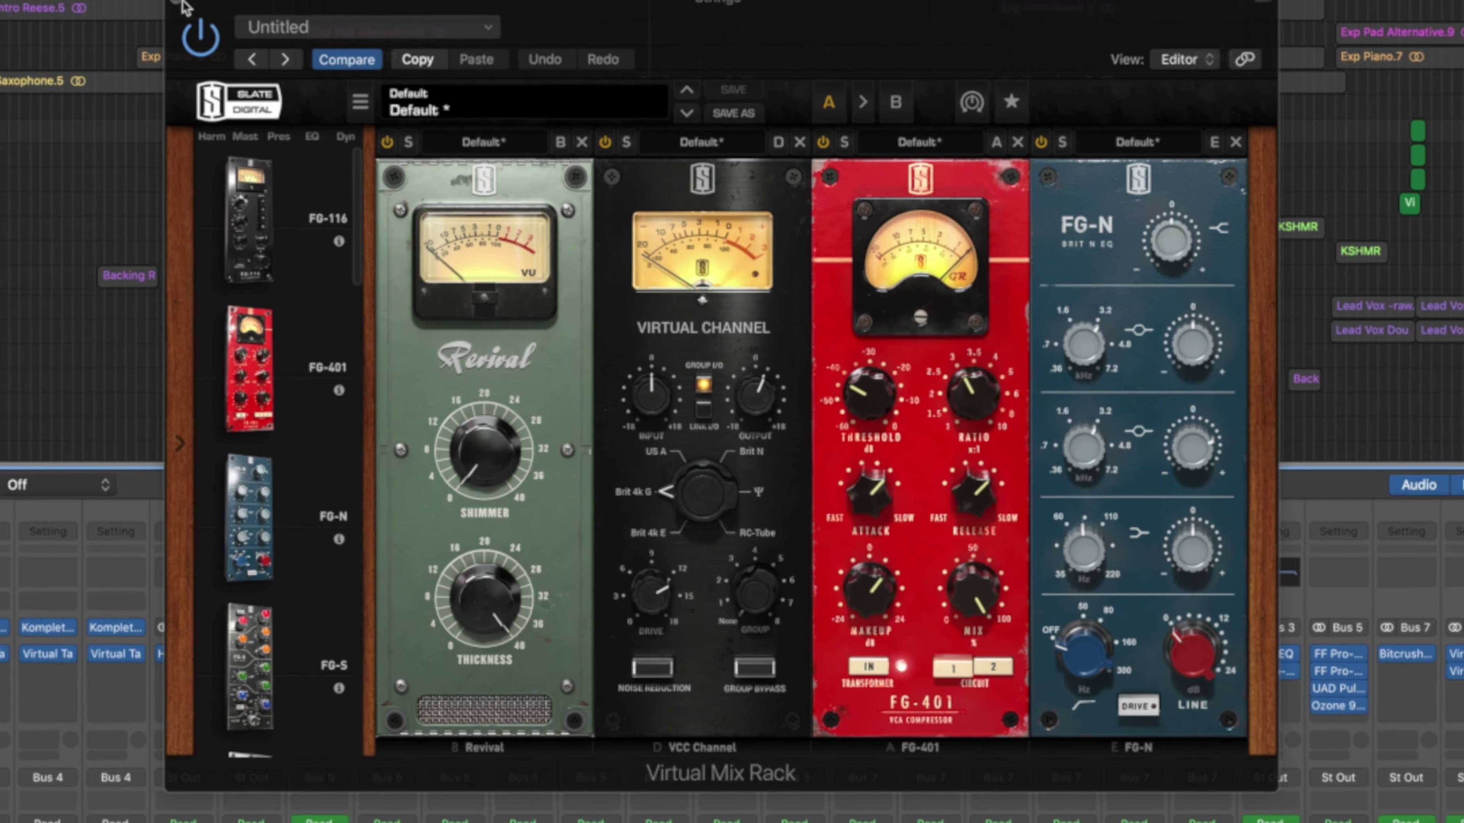
left_click(179, 3)
Select the Vio track's Simple Reese 1 region at bar 65, solo the Vio track and start playback.
key("super+Down")
key("super+Down")
key("super+Down")
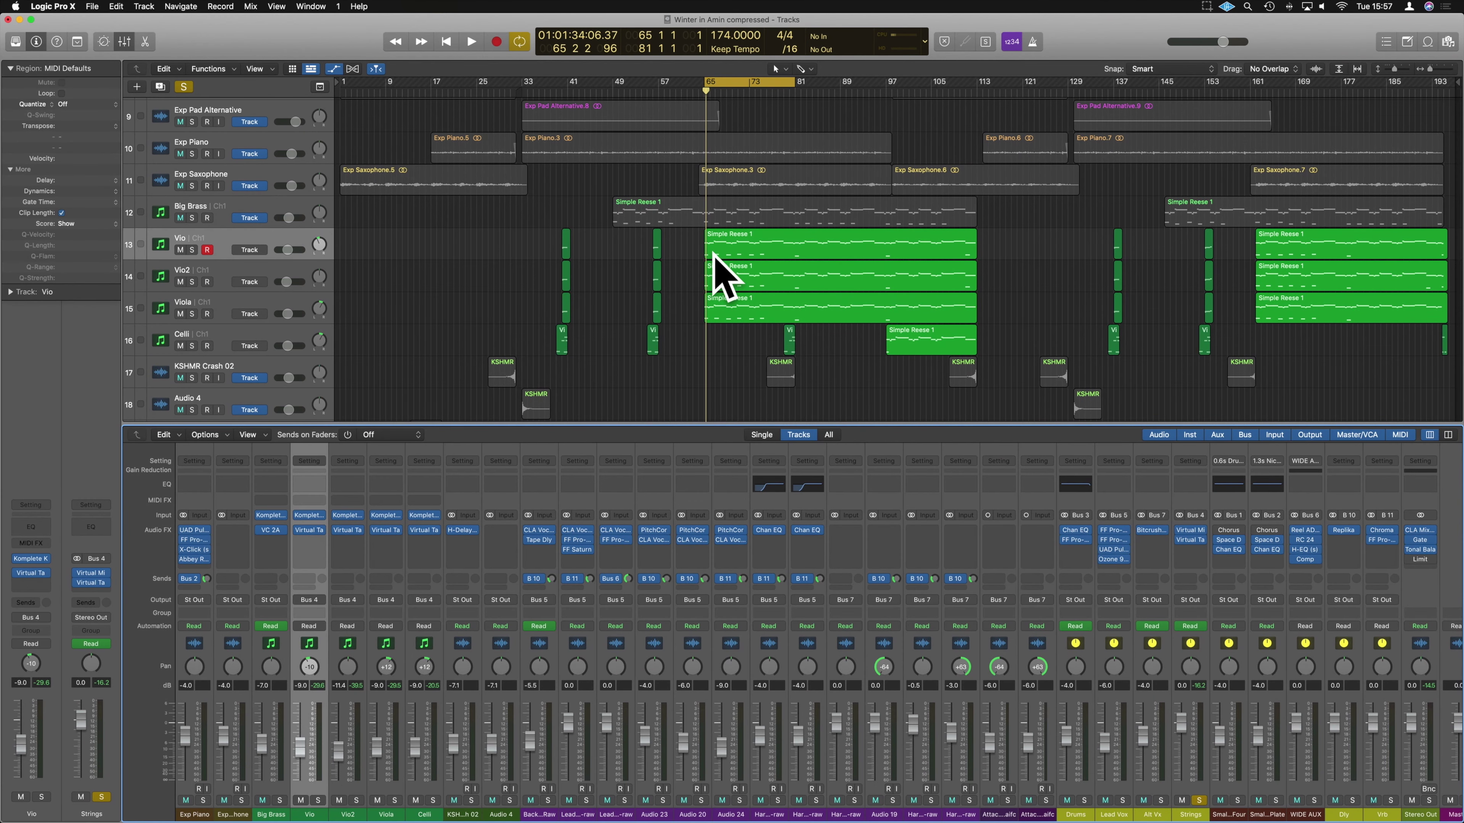
left_click(721, 240)
left_click(193, 250)
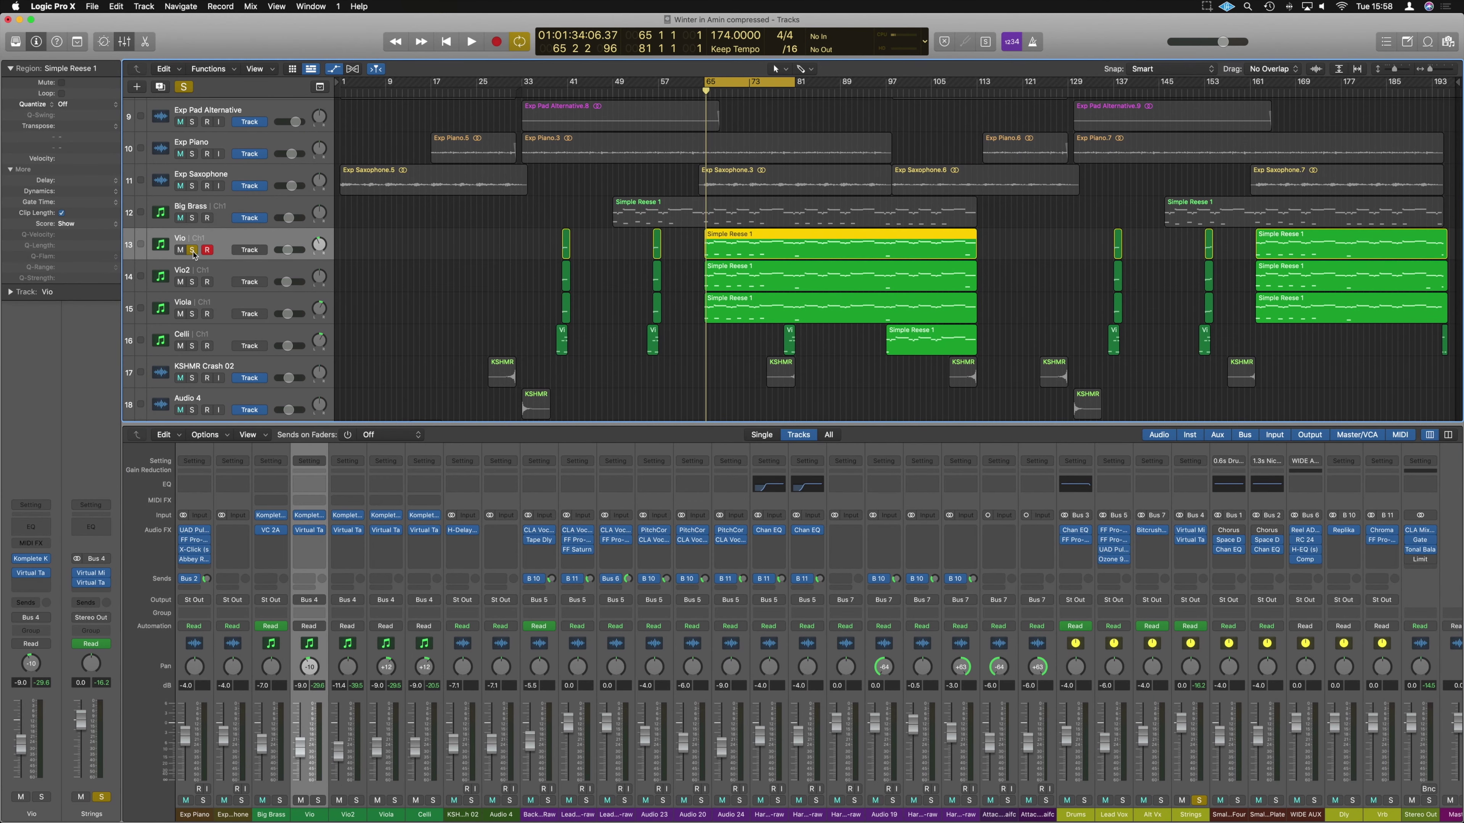
key("space")
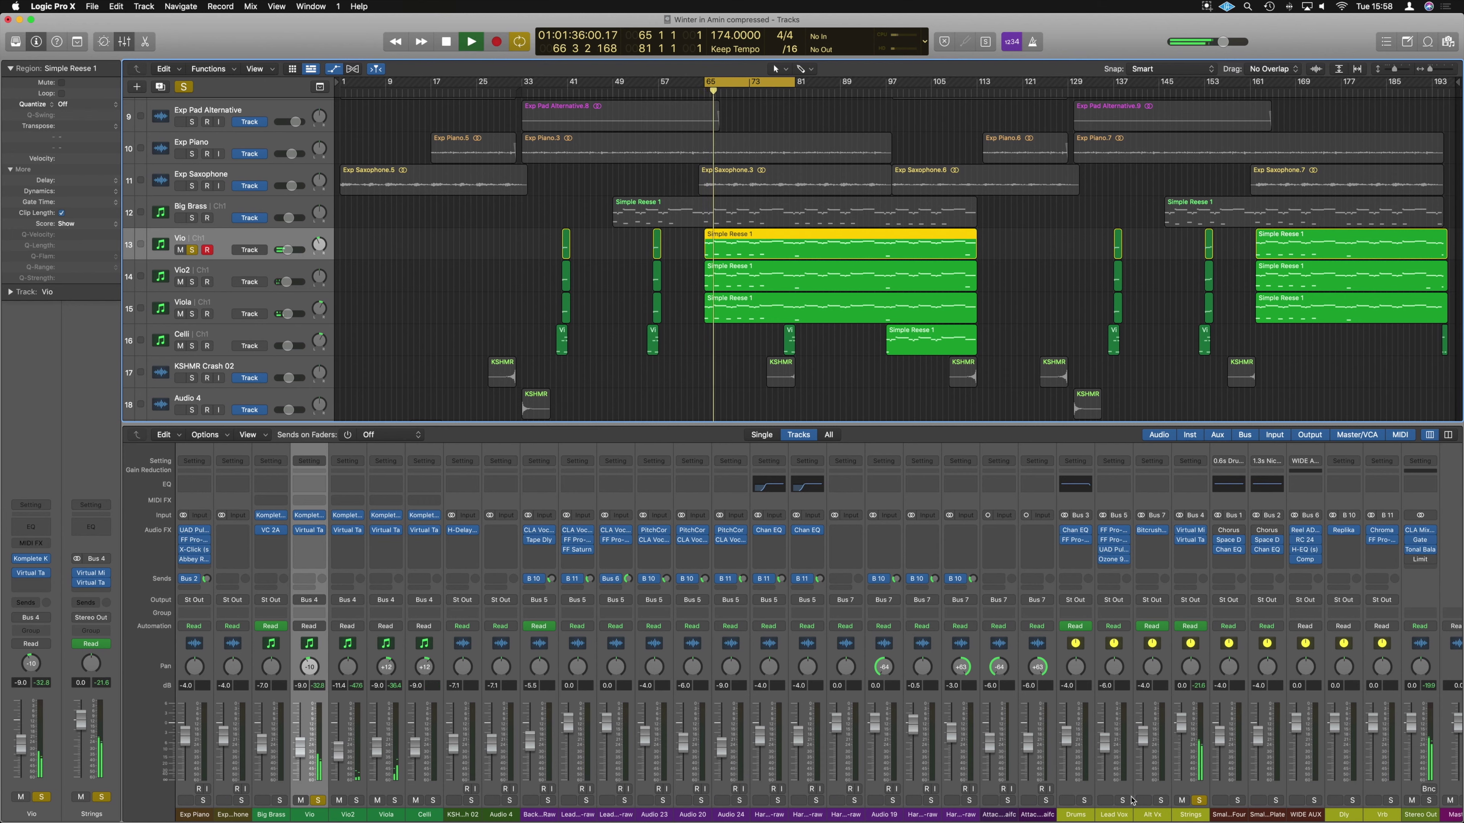
left_click(1198, 804)
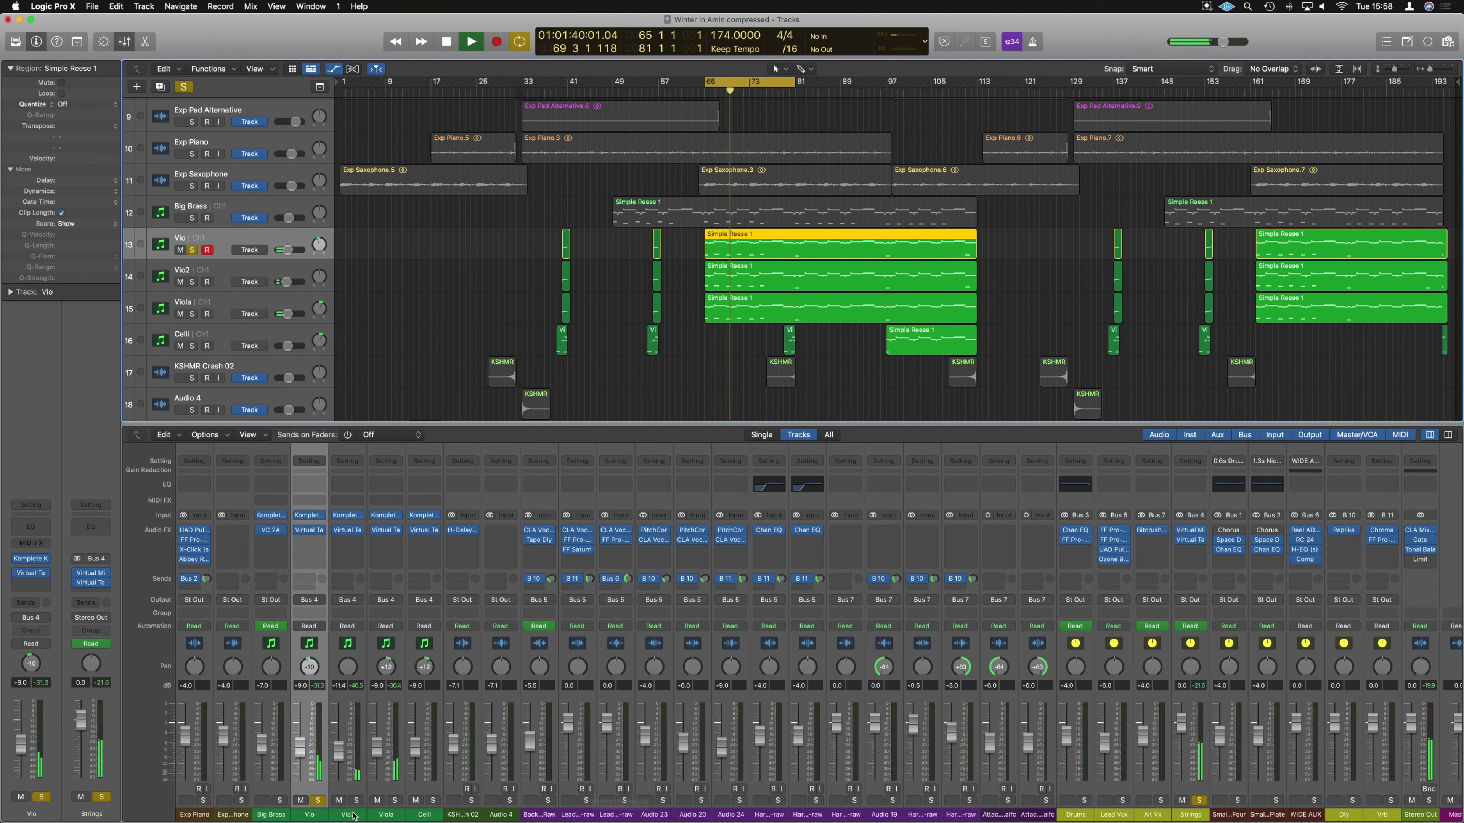
key("Down")
left_click(1199, 802)
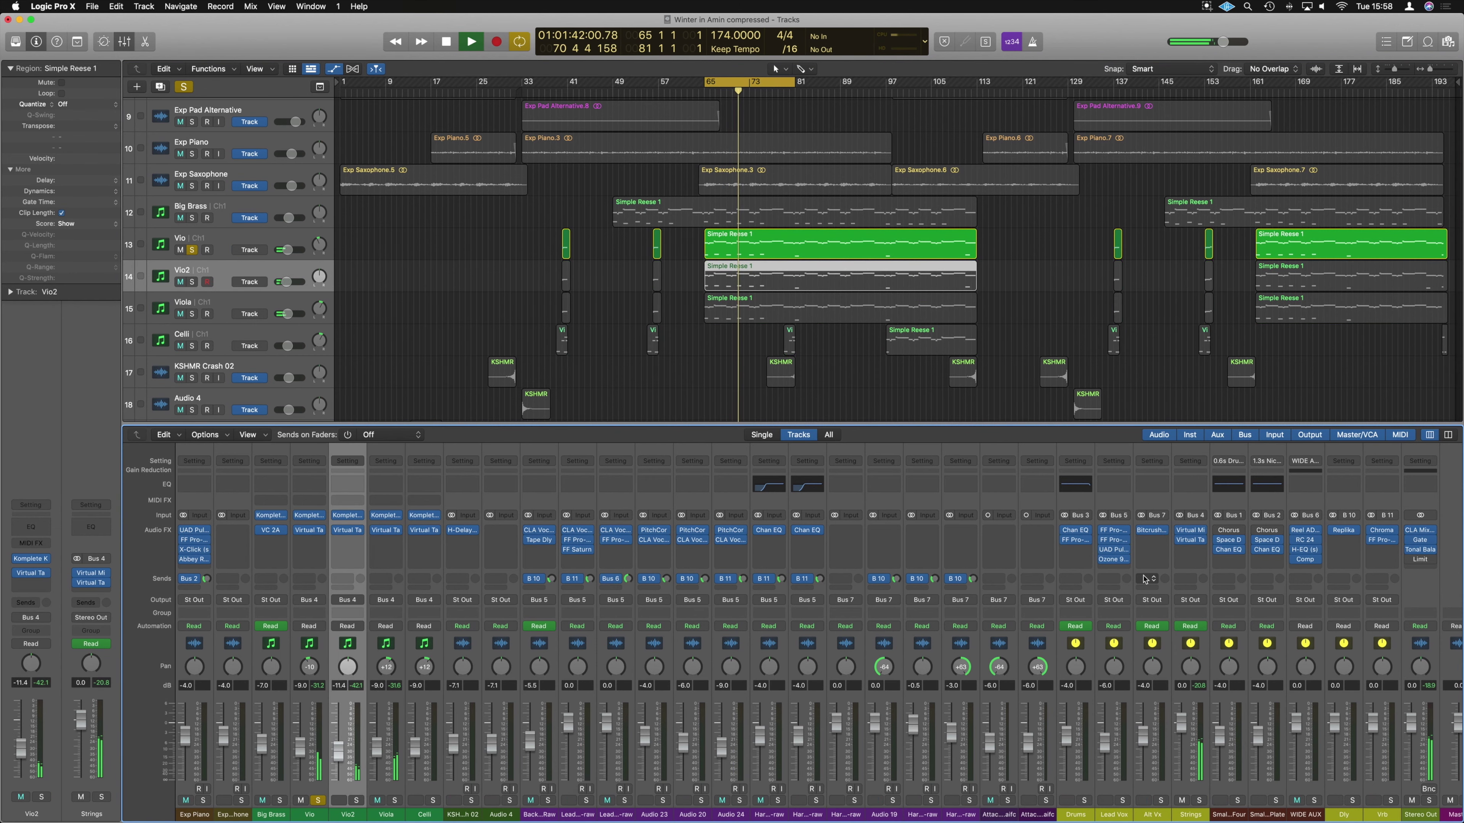
key("space")
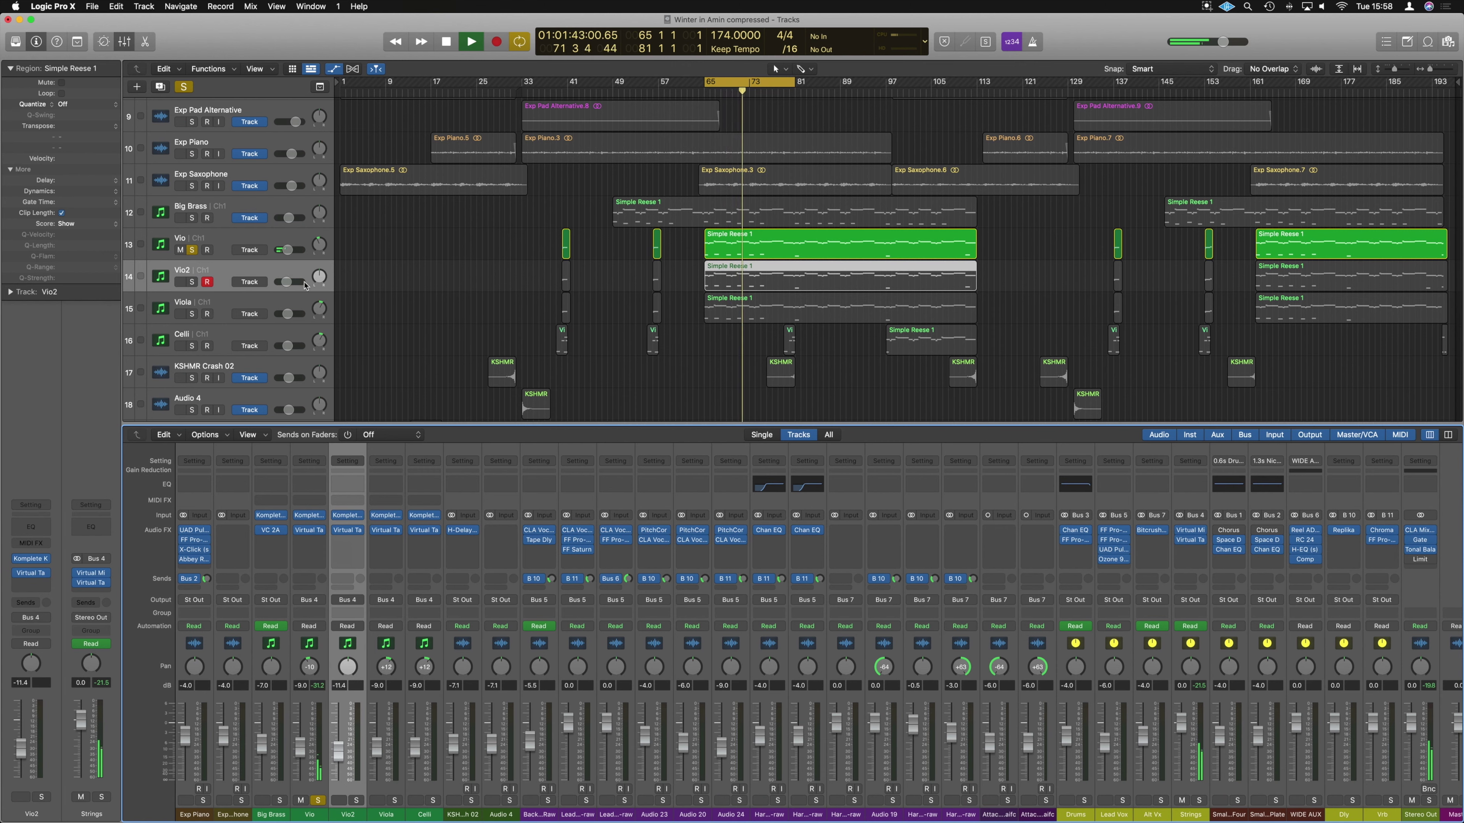
Select the Vio track, open its Komplete Kontrol instrument and move the window clear of the arrangement's Simple Reese 1 region.
left_click(275, 238)
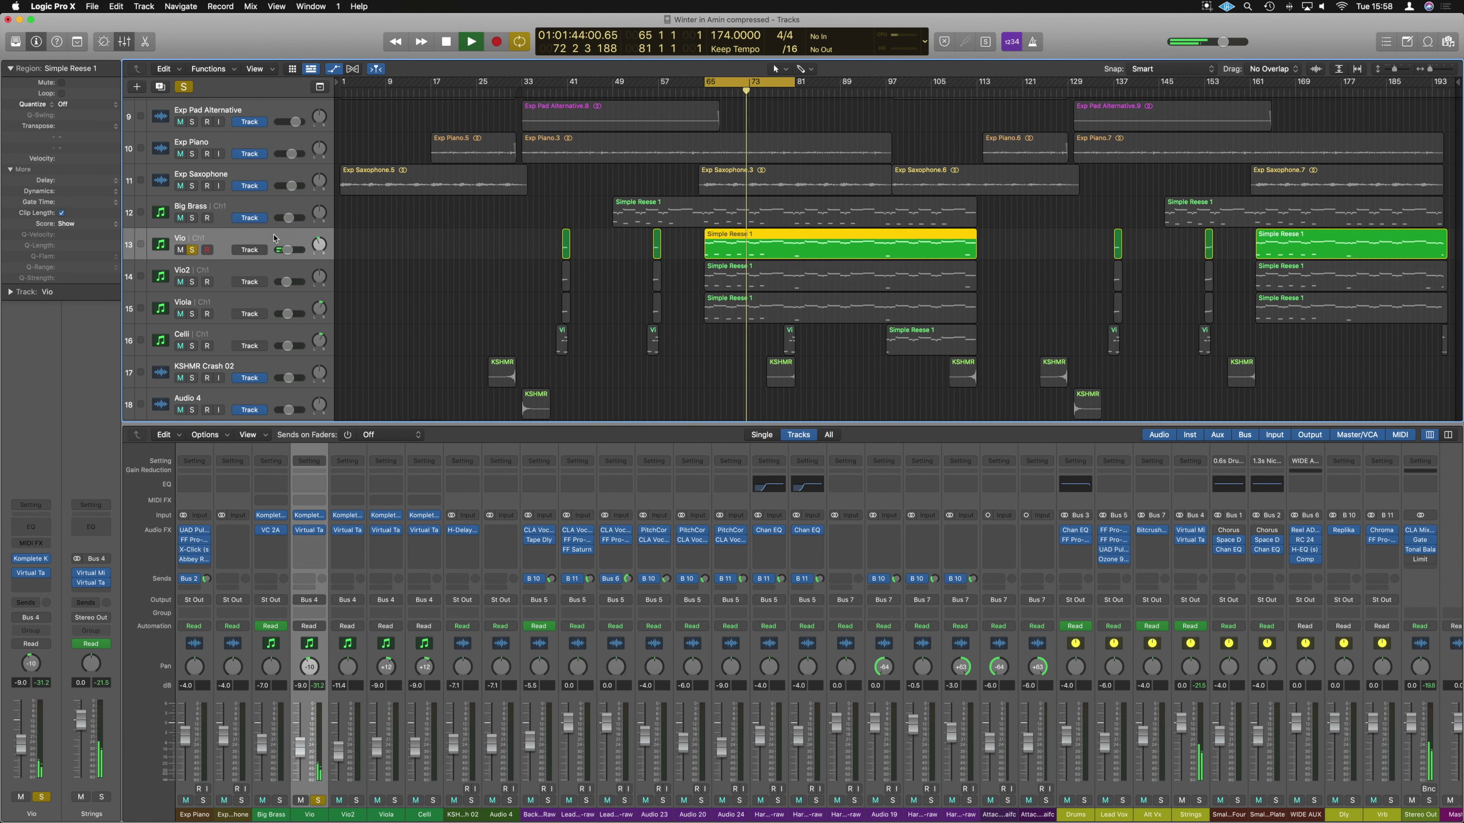
left_click(310, 518)
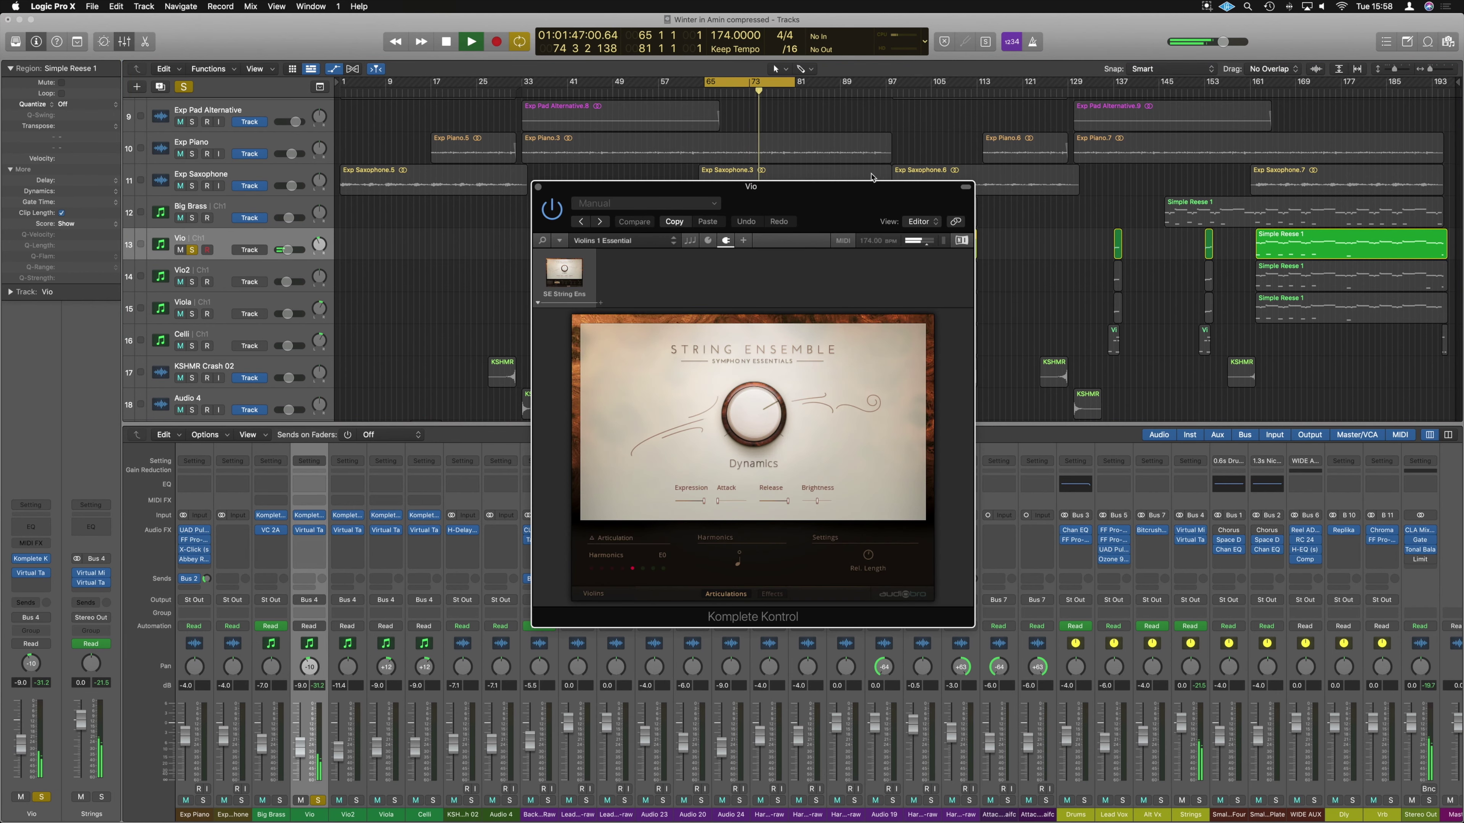
left_click_drag(872, 186, 1275, 206)
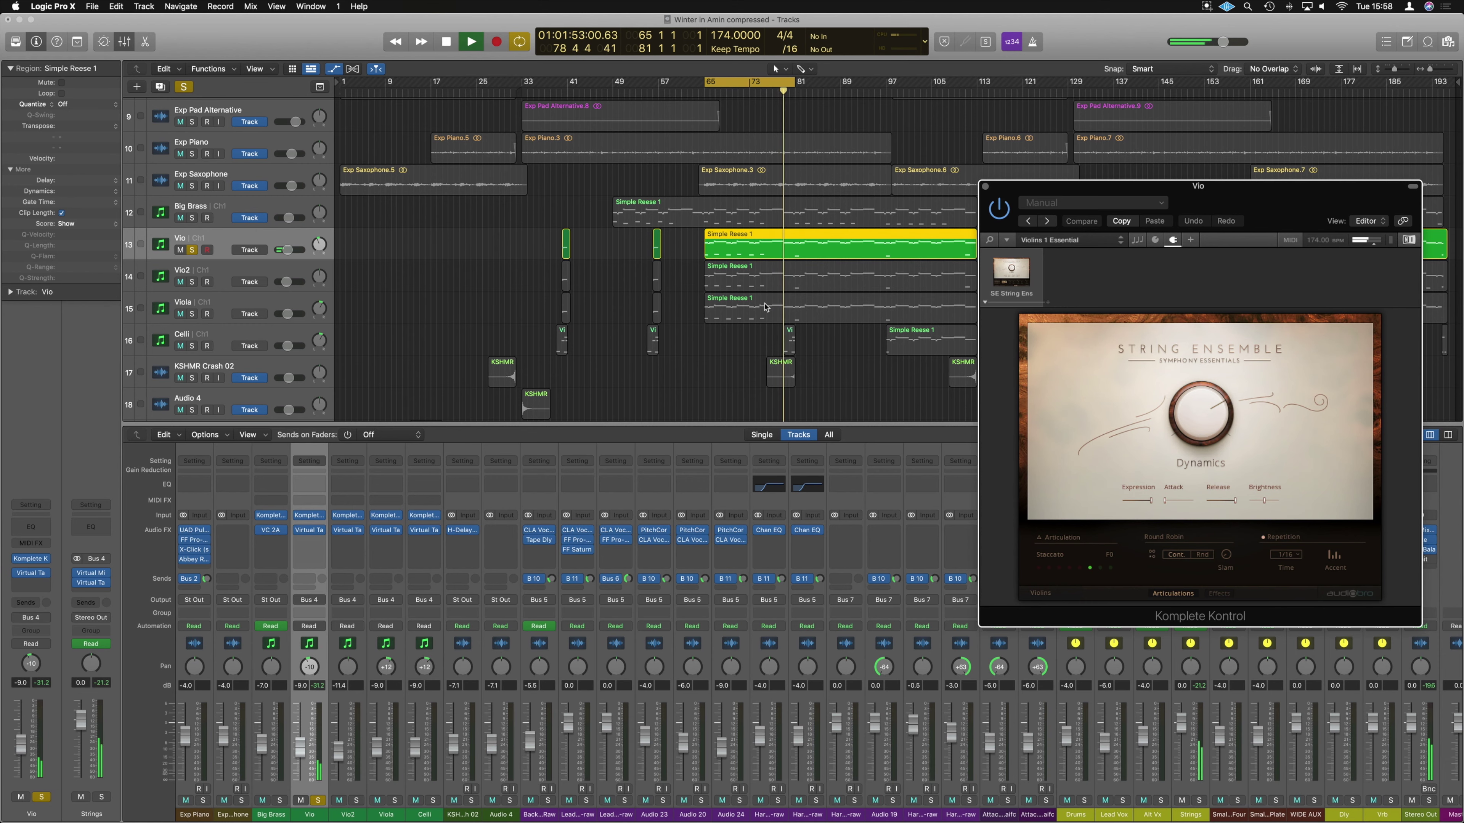
Open the Vio track's Simple Reese 1 region in the Piano Roll and play it to follow the articulation switching.
double_click(768, 235)
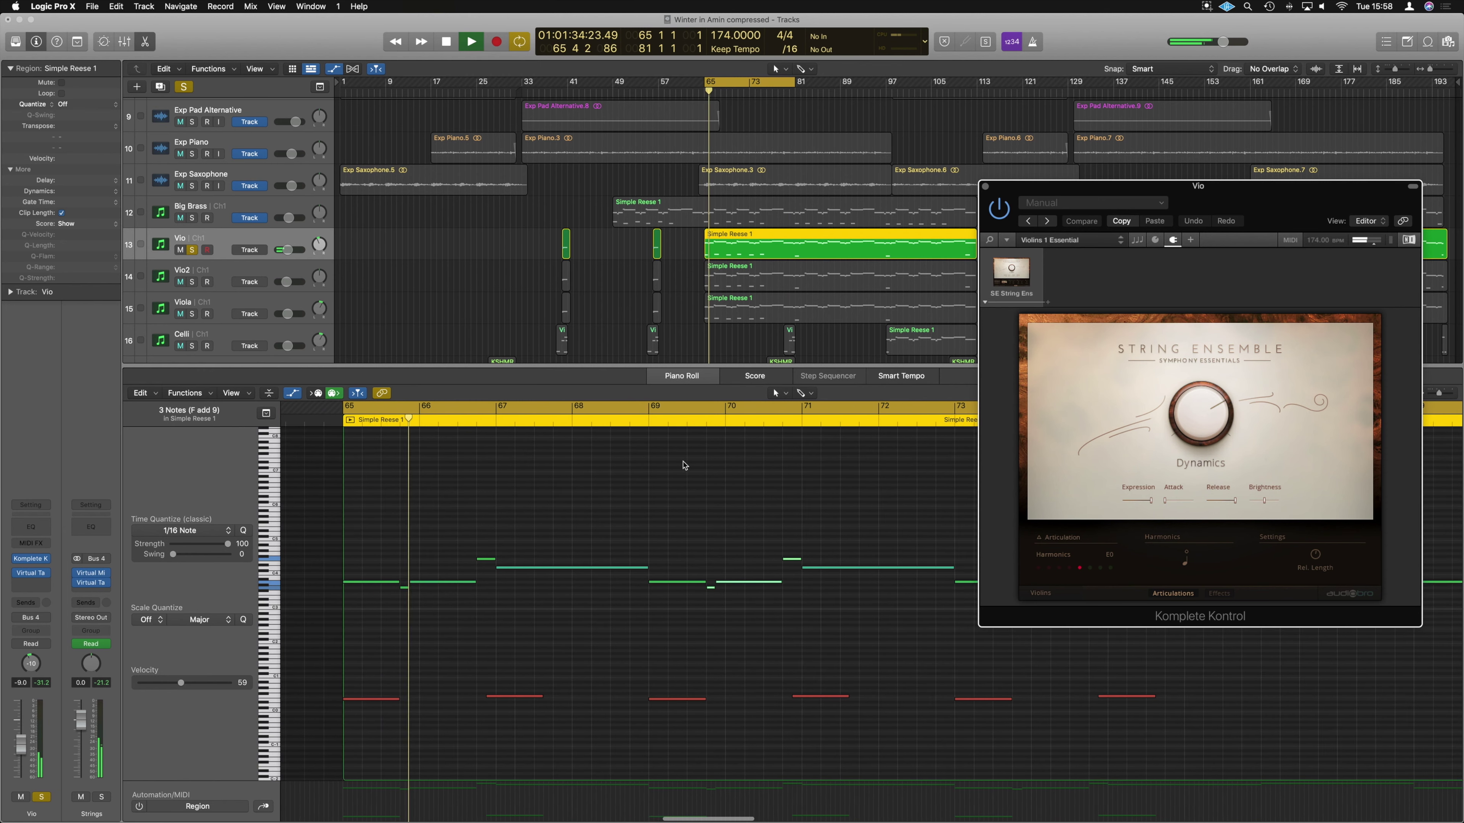
key("super+Left")
key("space")
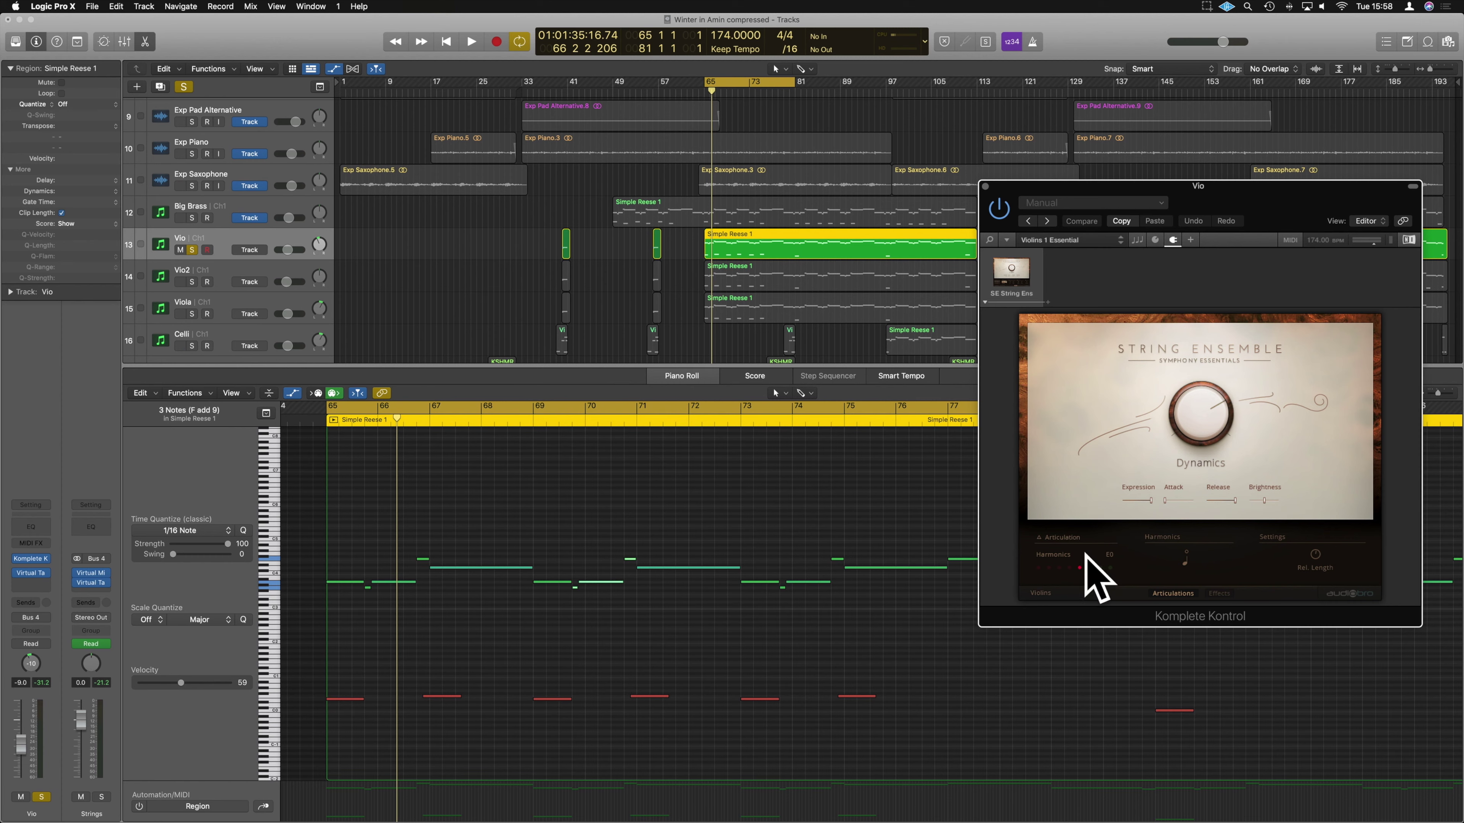
key("space")
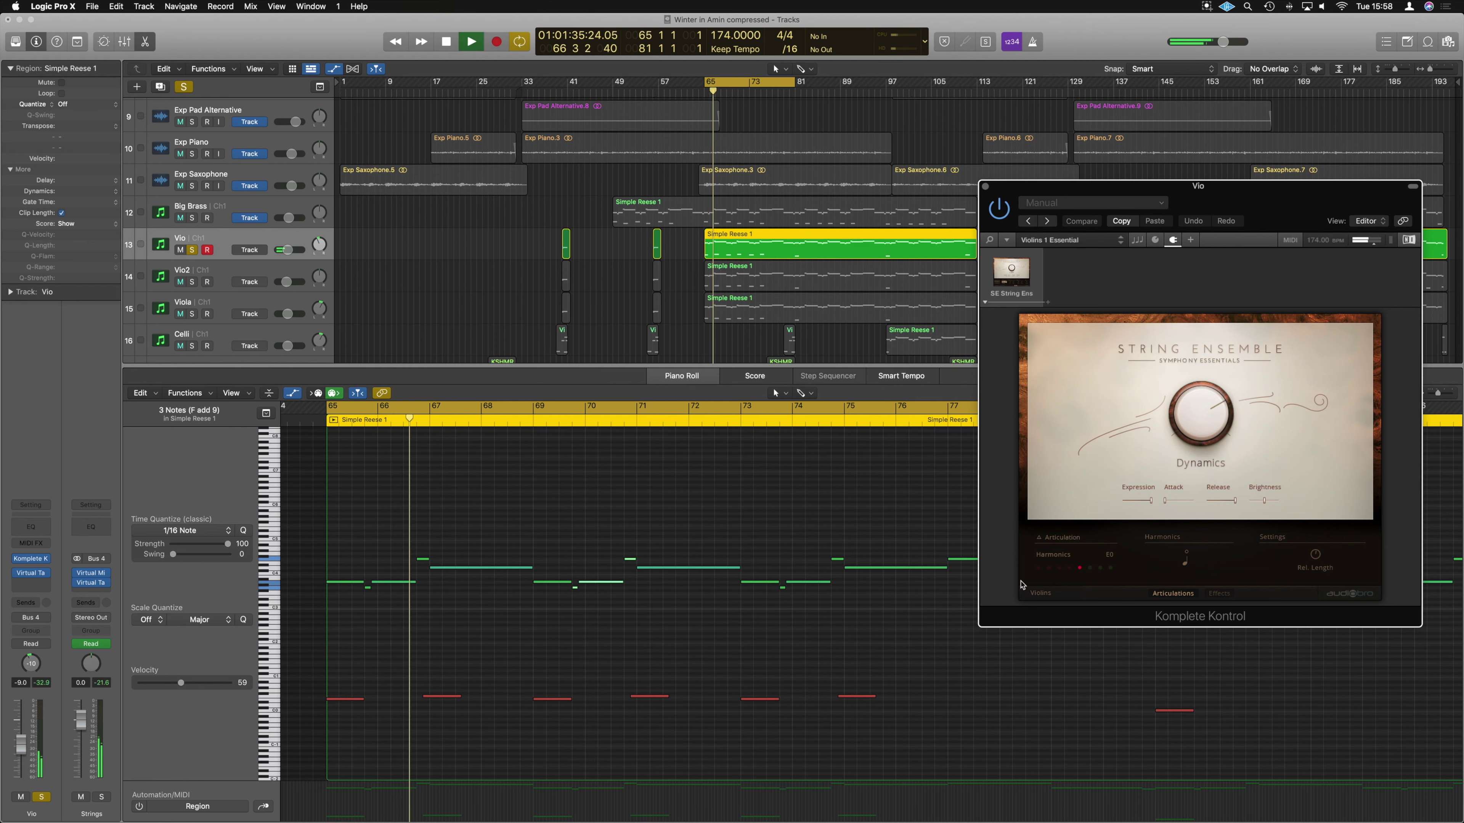
key("space")
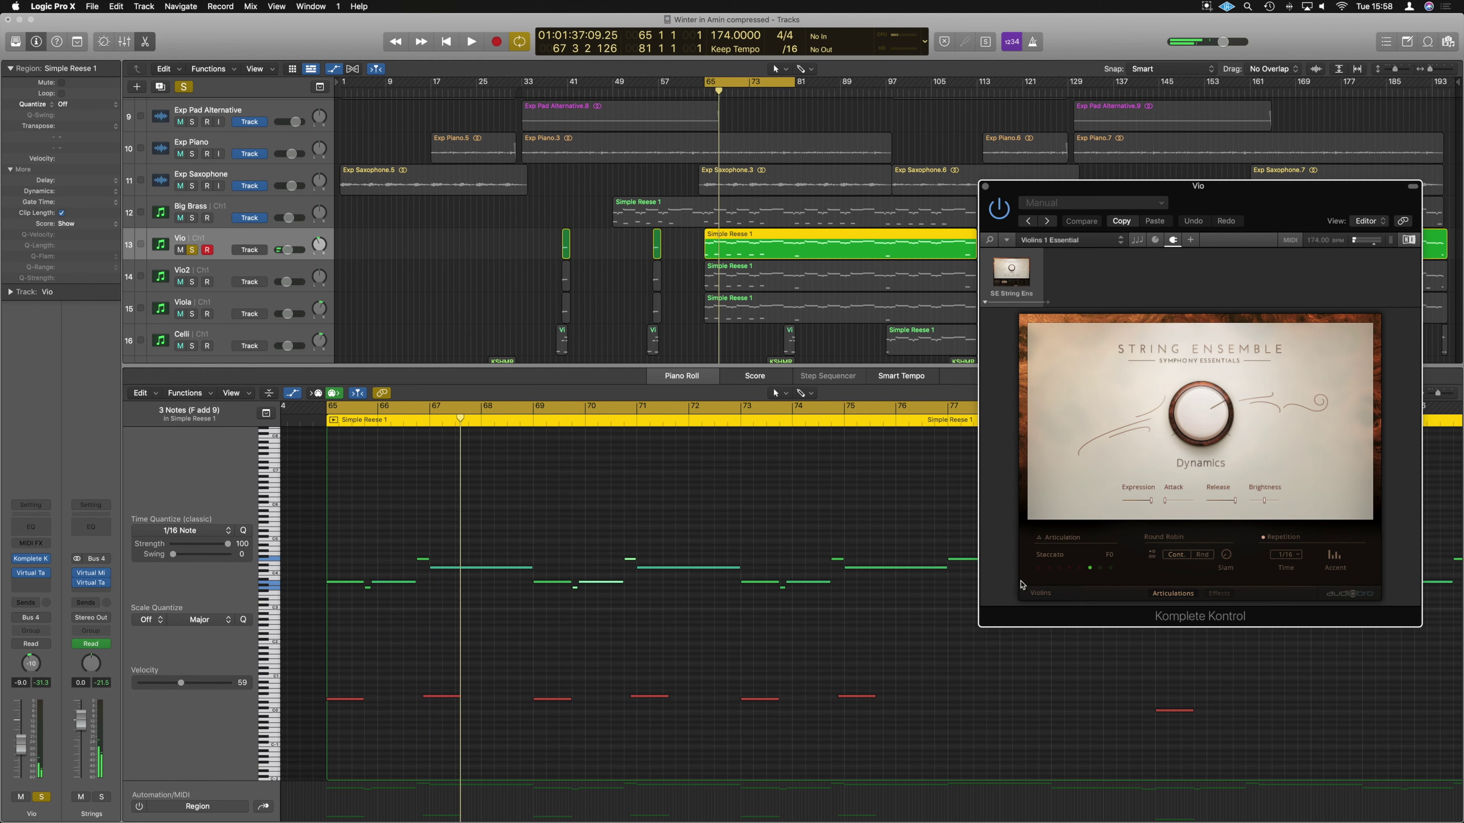
View the Vio instrument's Perform parameters during playback of the region, and its ARP settings with playback stopped.
left_click(1157, 241)
key("space")
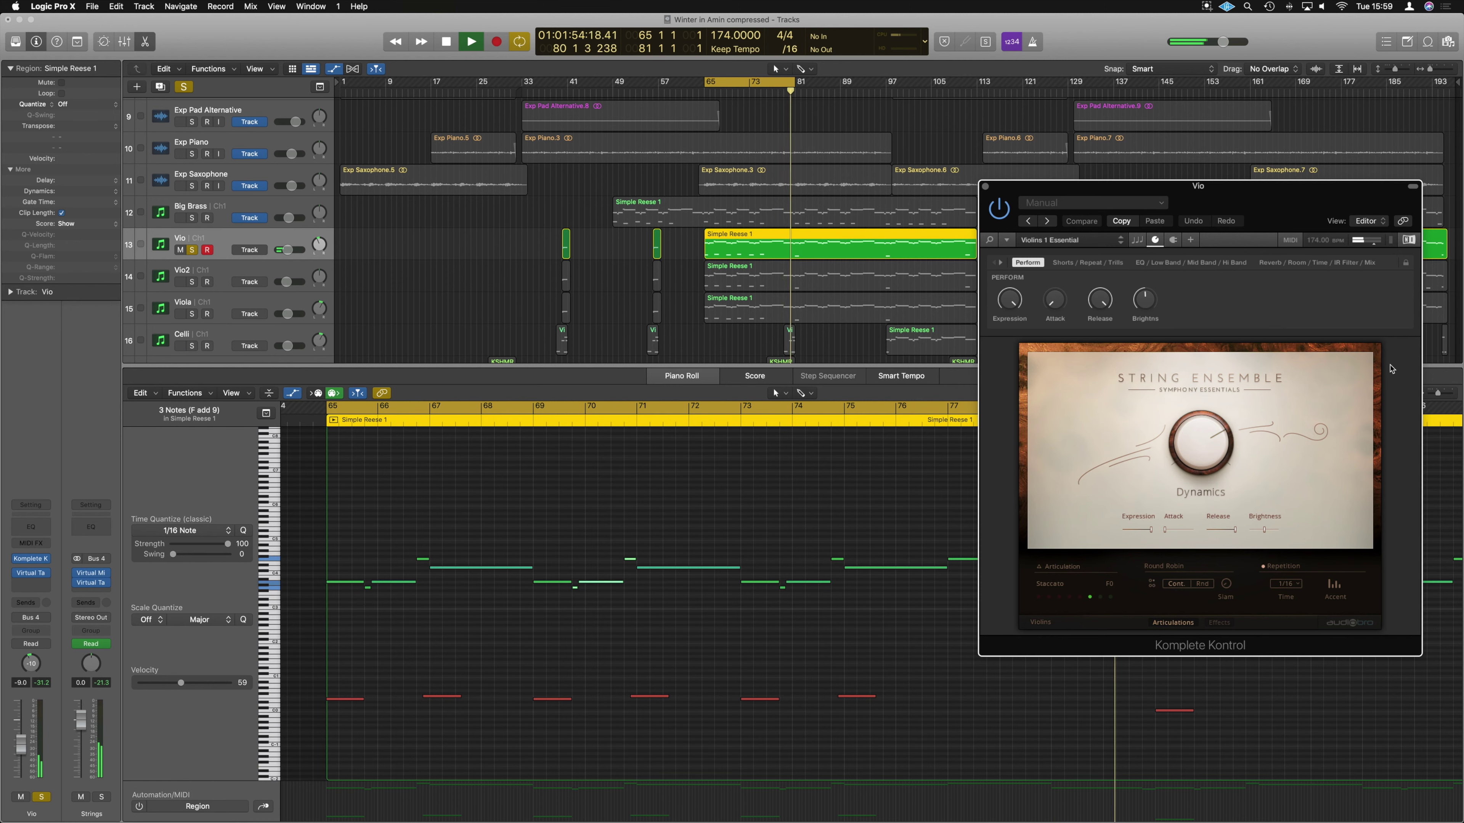
key("space")
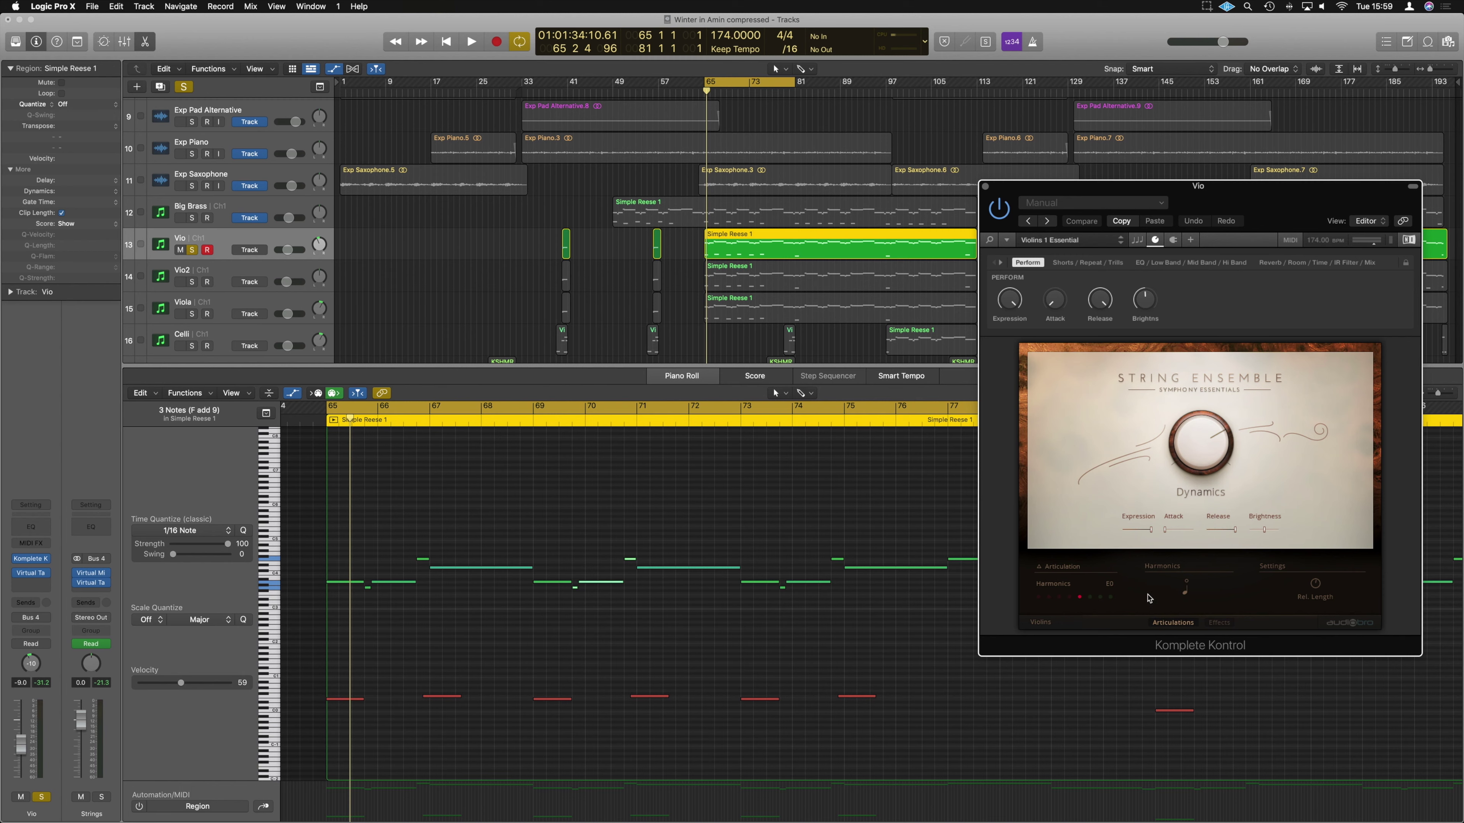
key("space")
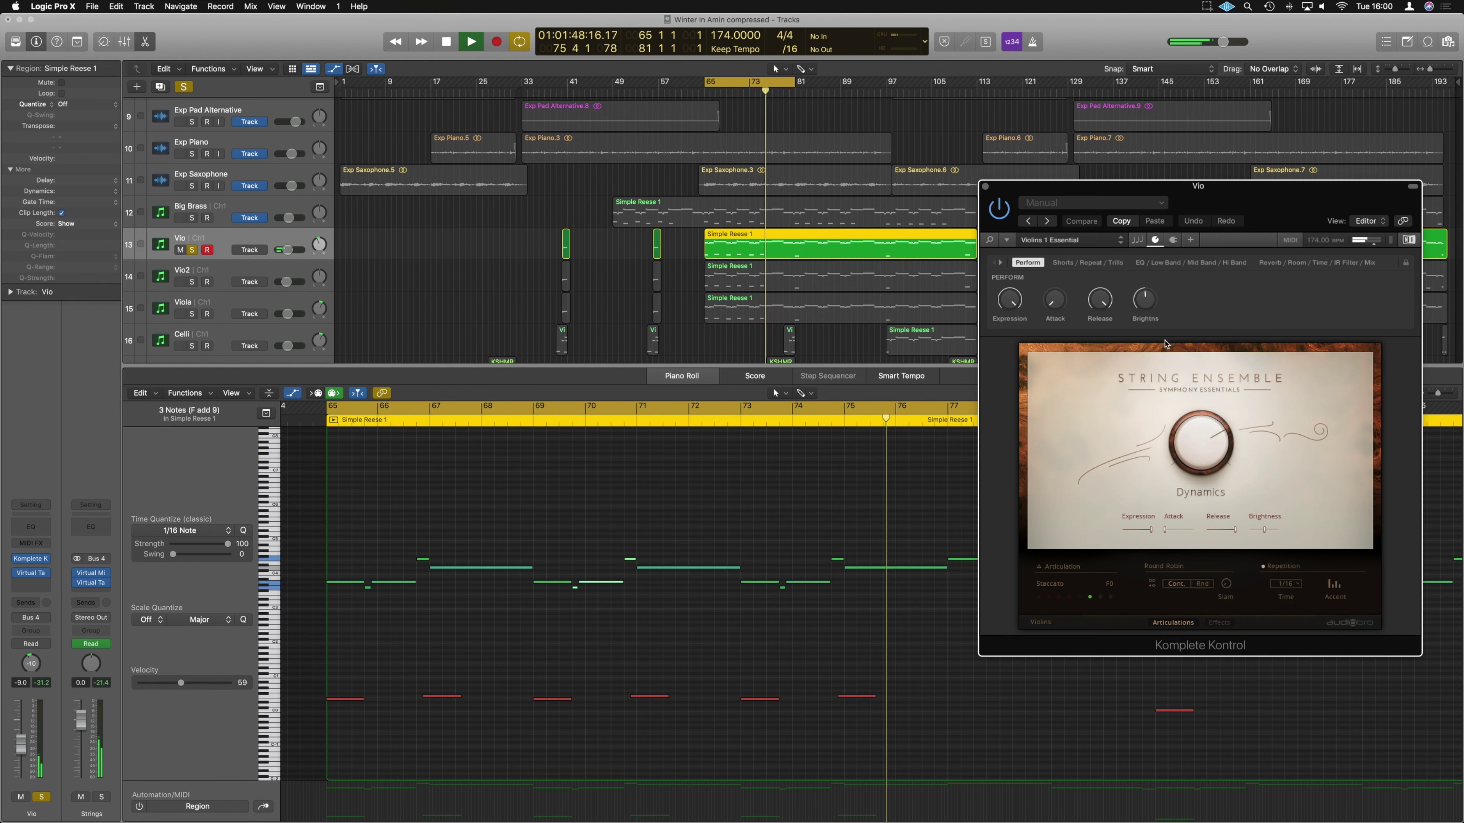
key("space")
left_click(1137, 239)
left_click(1044, 262)
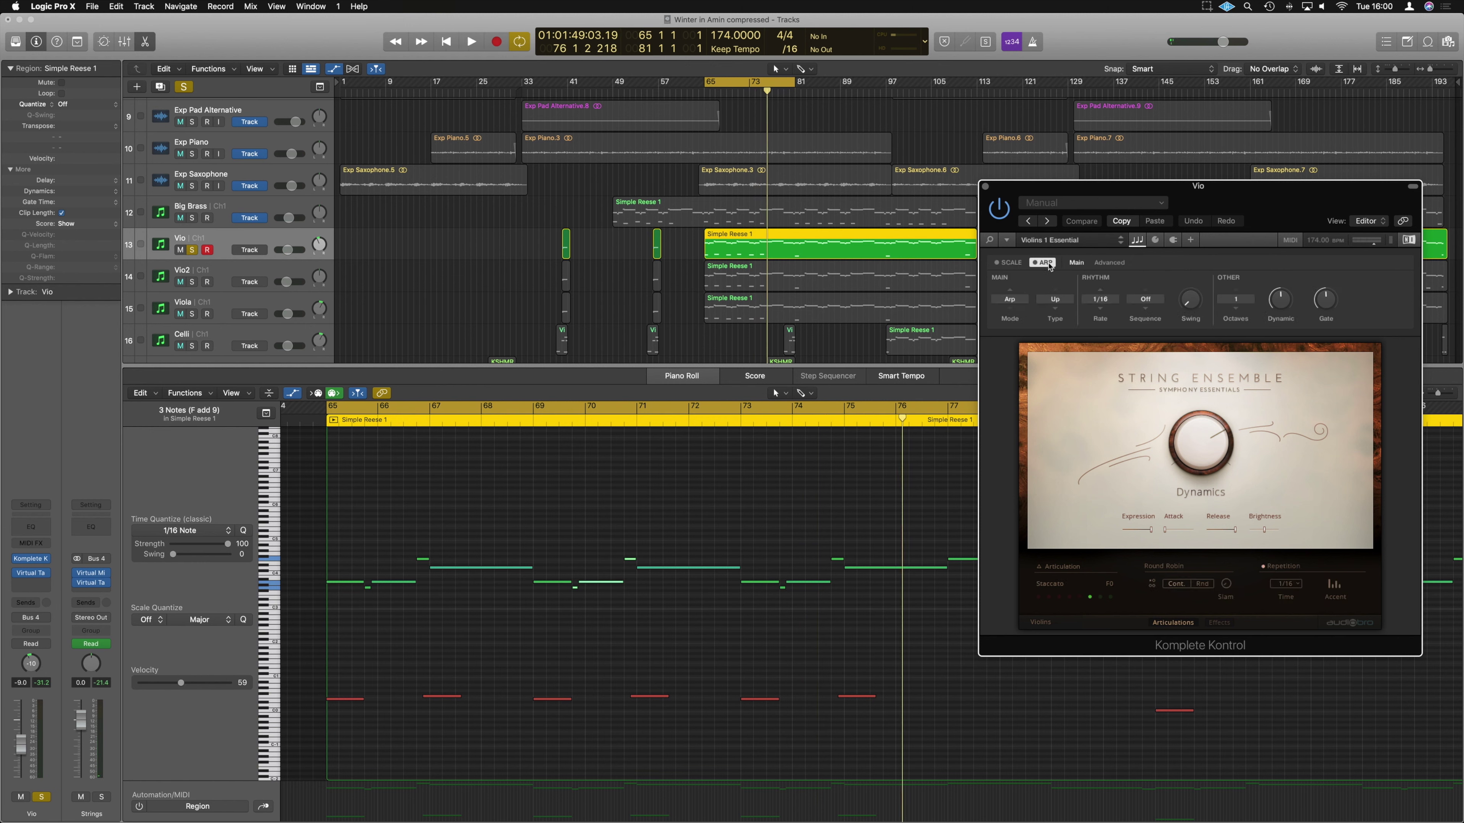
Play the Vio region again and select the long note starting at bar 67 in the Piano Roll.
key("space")
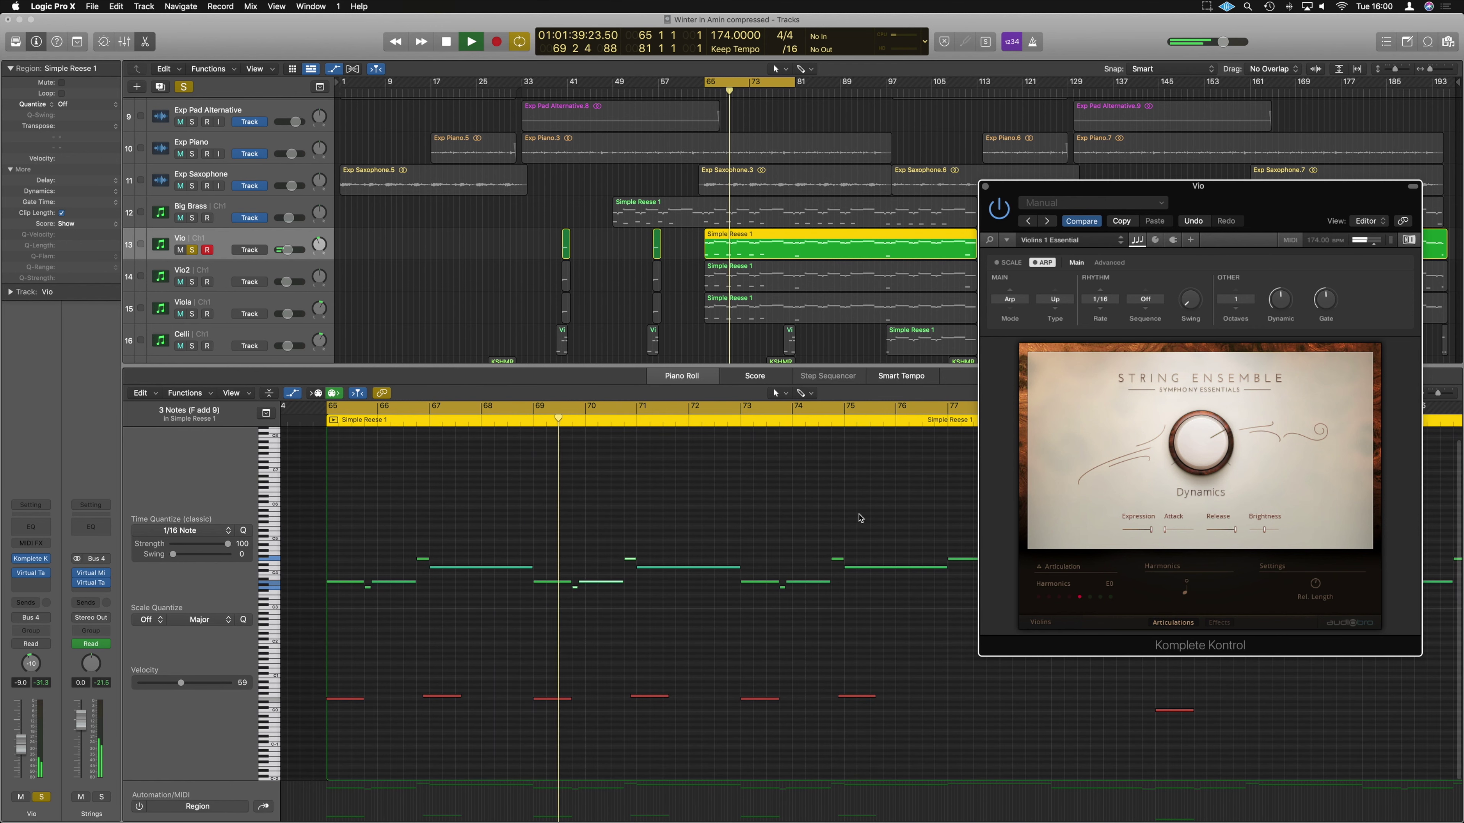
left_click(478, 569)
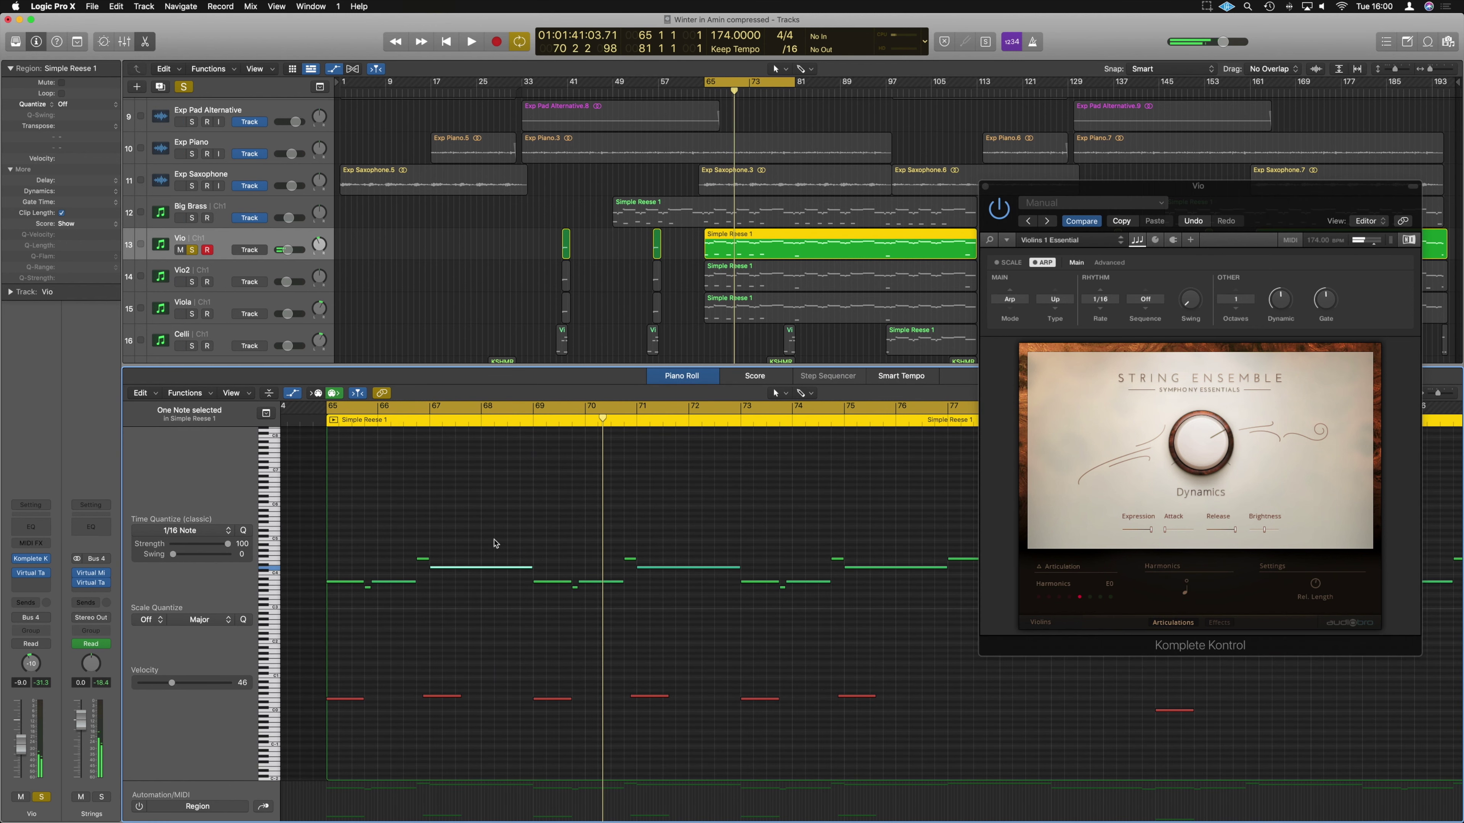
key("space")
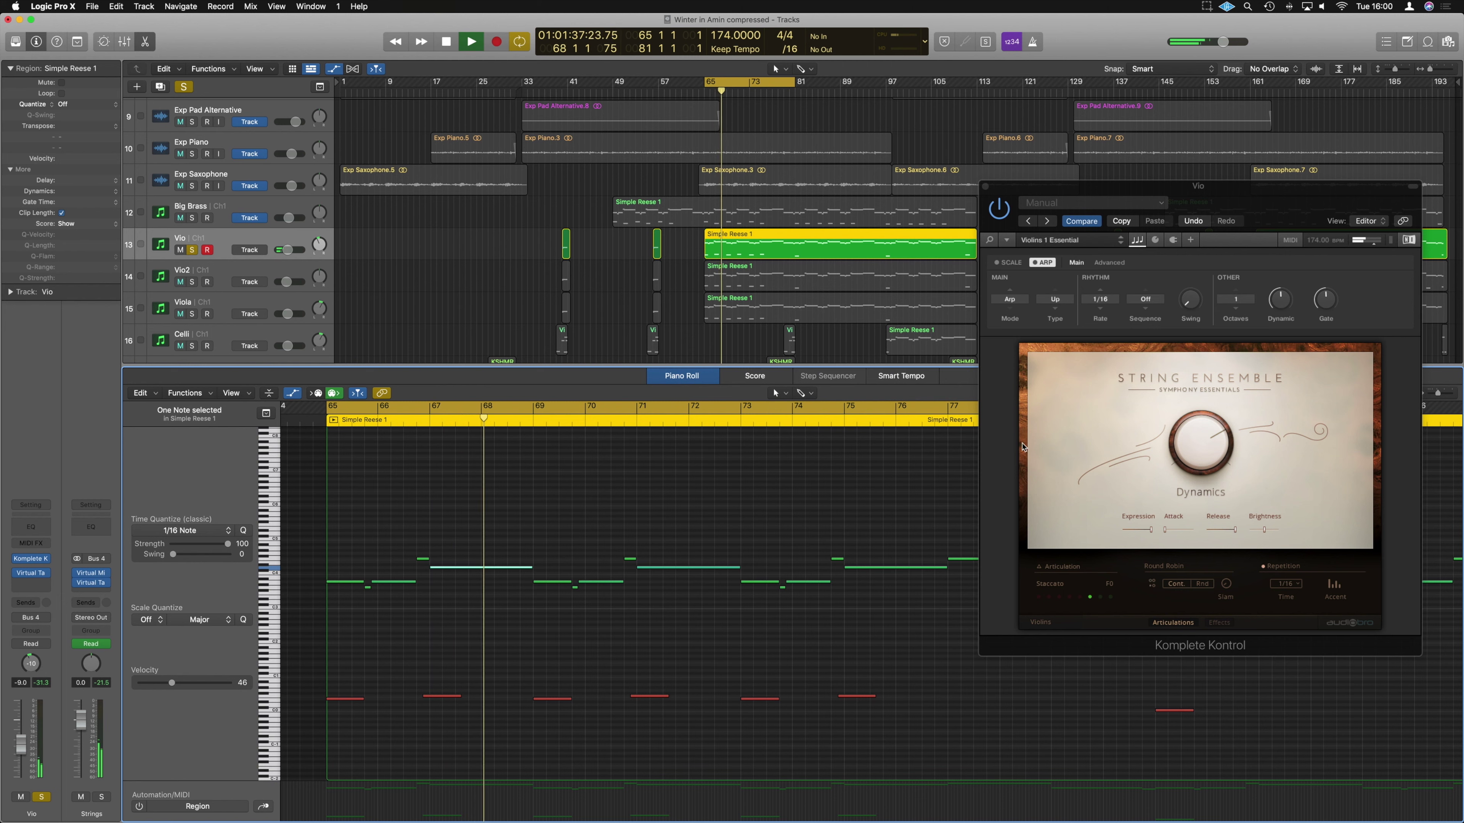
Stop playback and show the Reverb settings among the Vio instrument's effects.
key("space")
left_click(1219, 622)
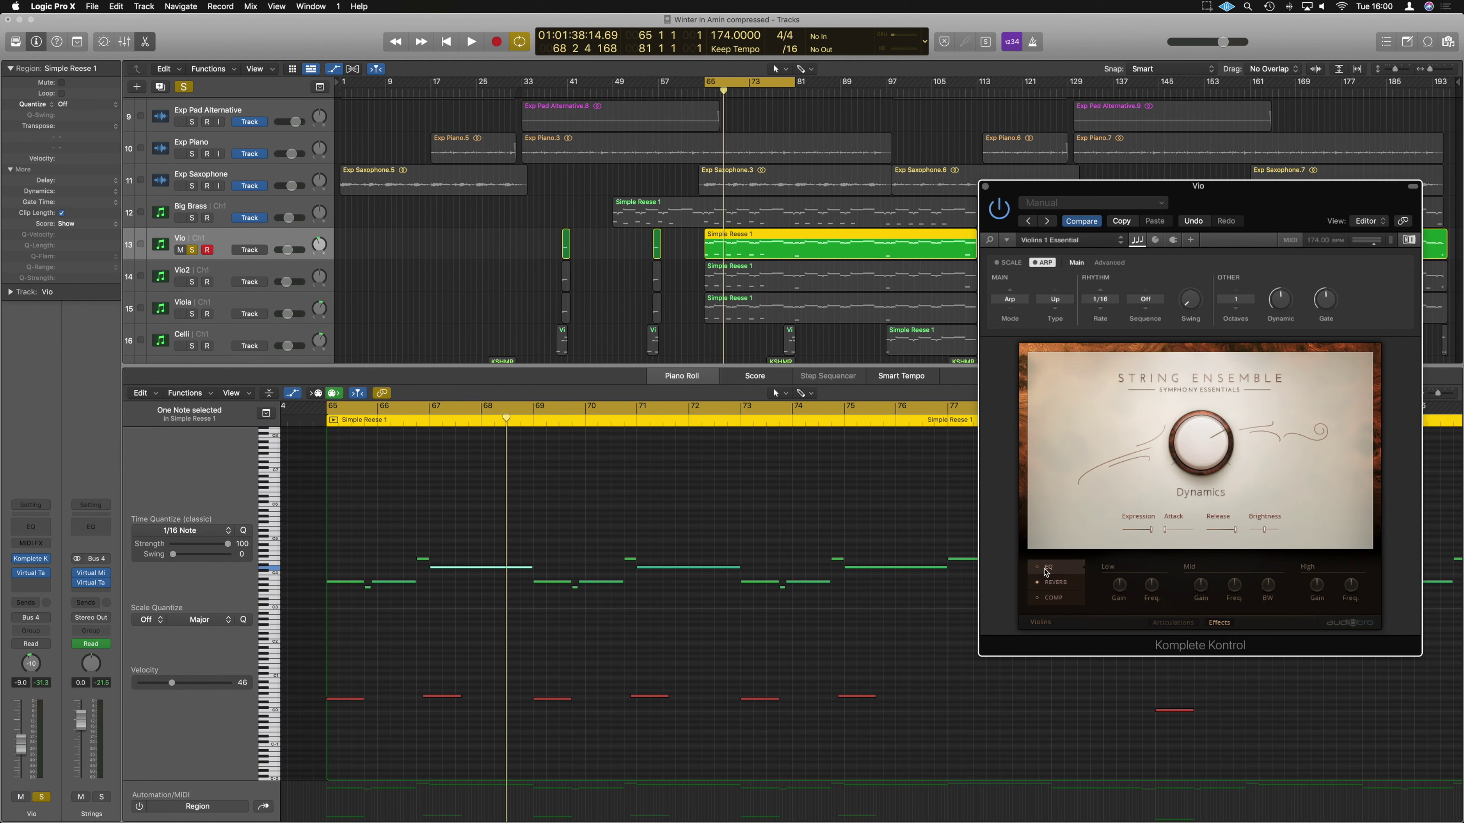
left_click(1056, 582)
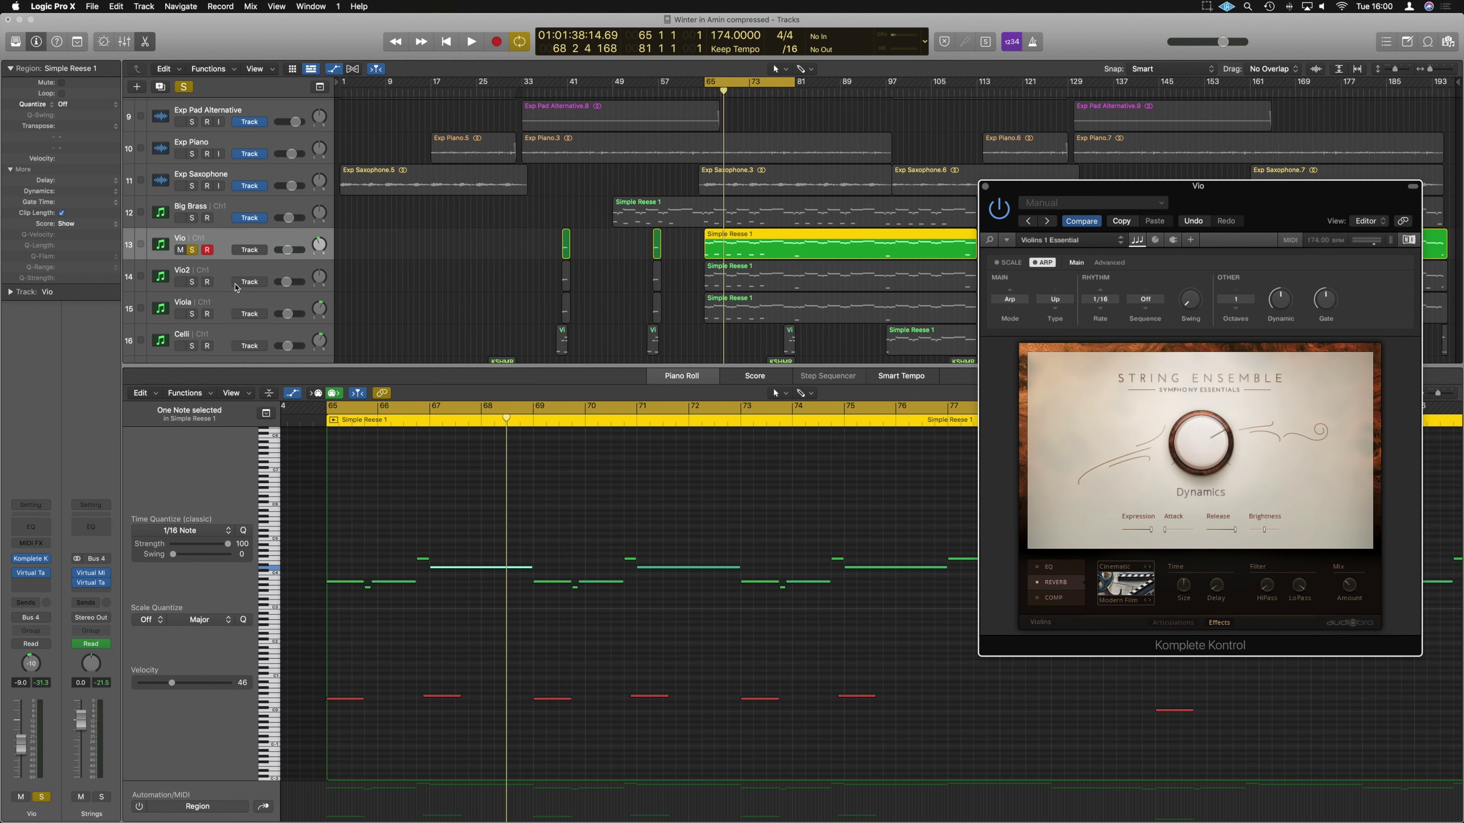
Solo the Vio2 track together with Vio, show its Simple Reese 1 region in the Piano Roll and play both parts.
left_click(193, 282)
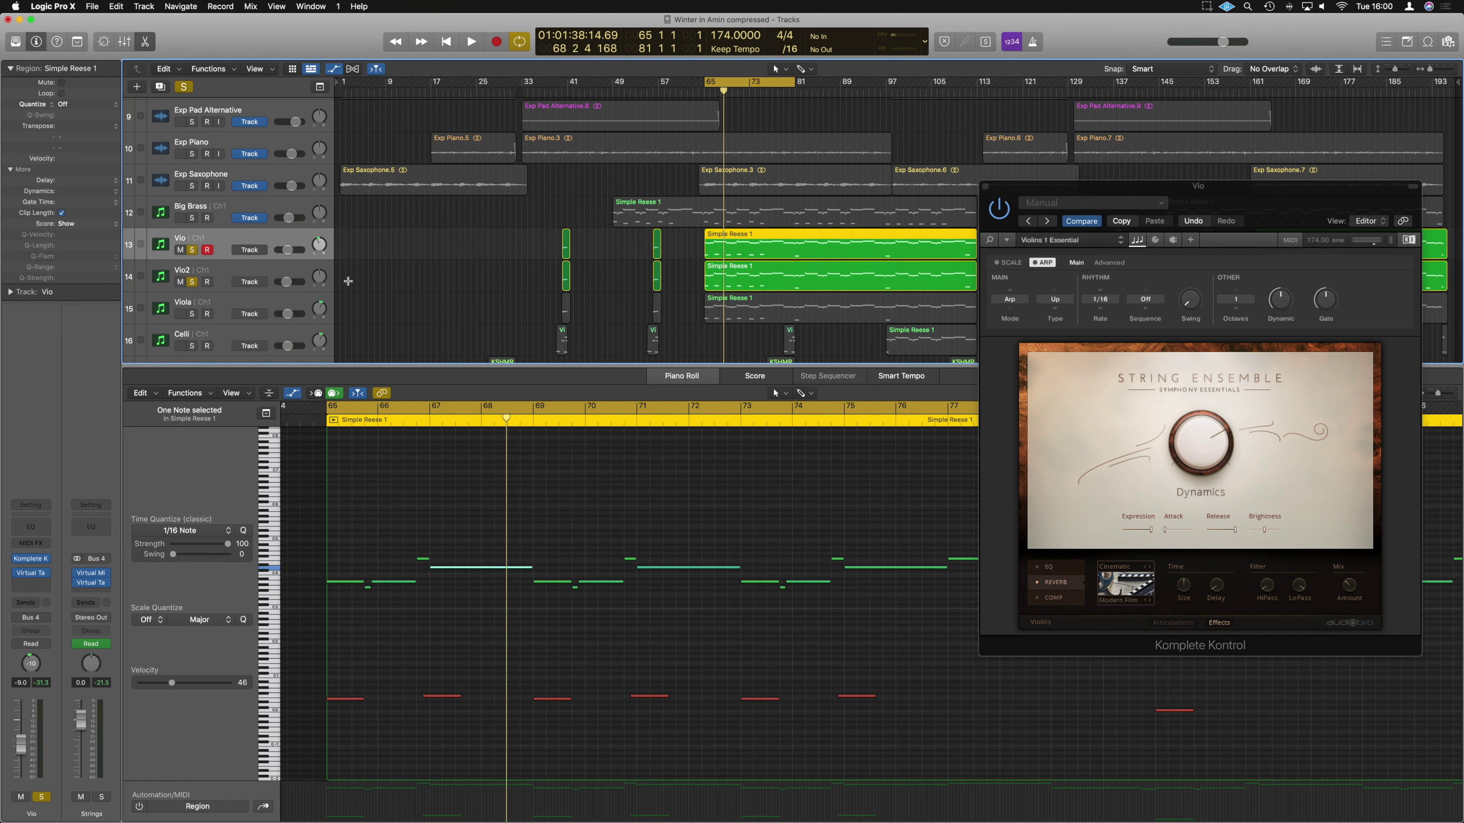
left_click(828, 269)
left_click(809, 243)
left_click(801, 272)
key("space")
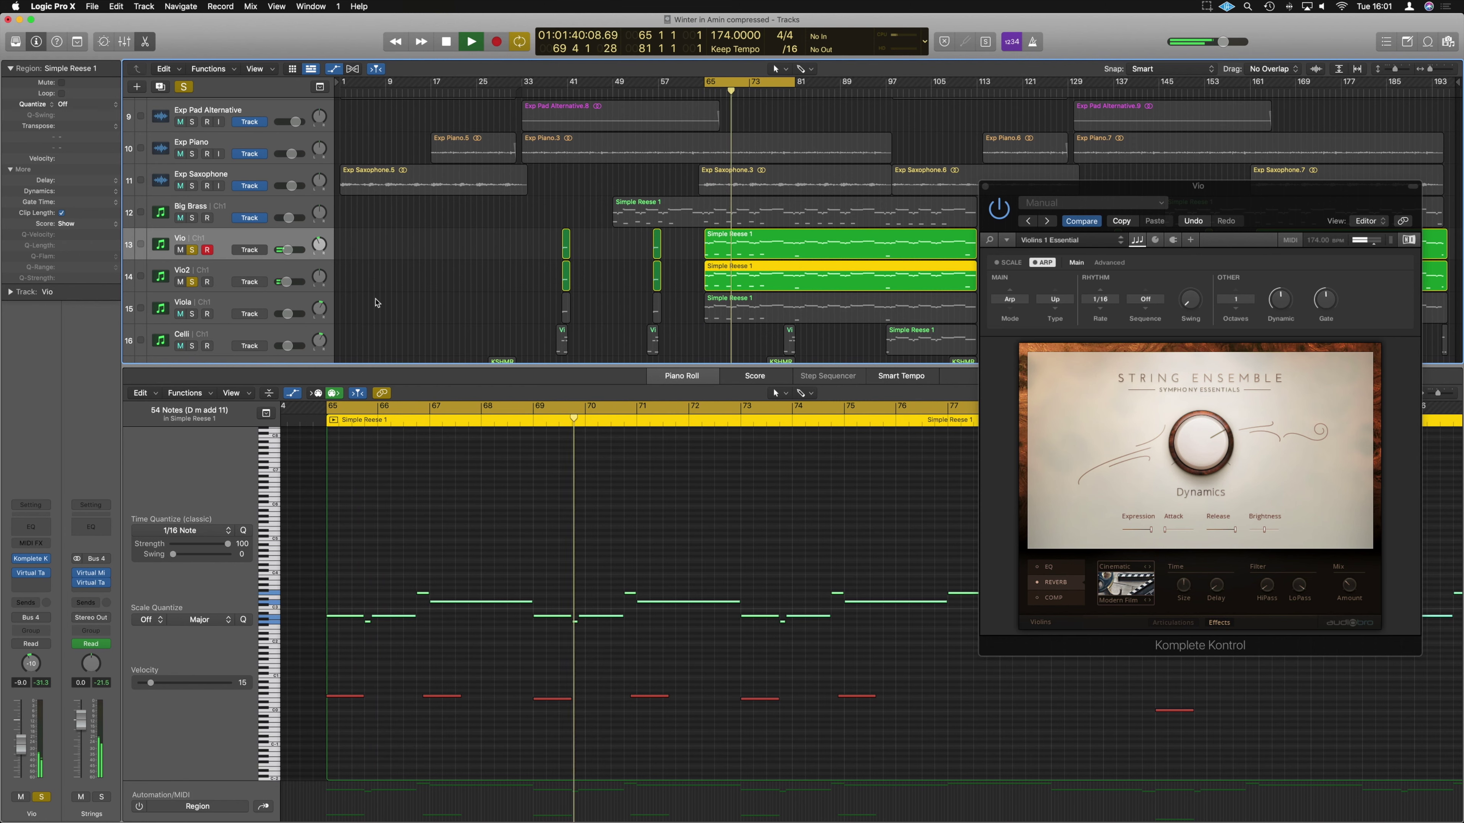
Inspect the Vio2 track's Komplete Kontrol instrument during playback, stop, and close the Vio2 and Vio instrument windows.
key("Down")
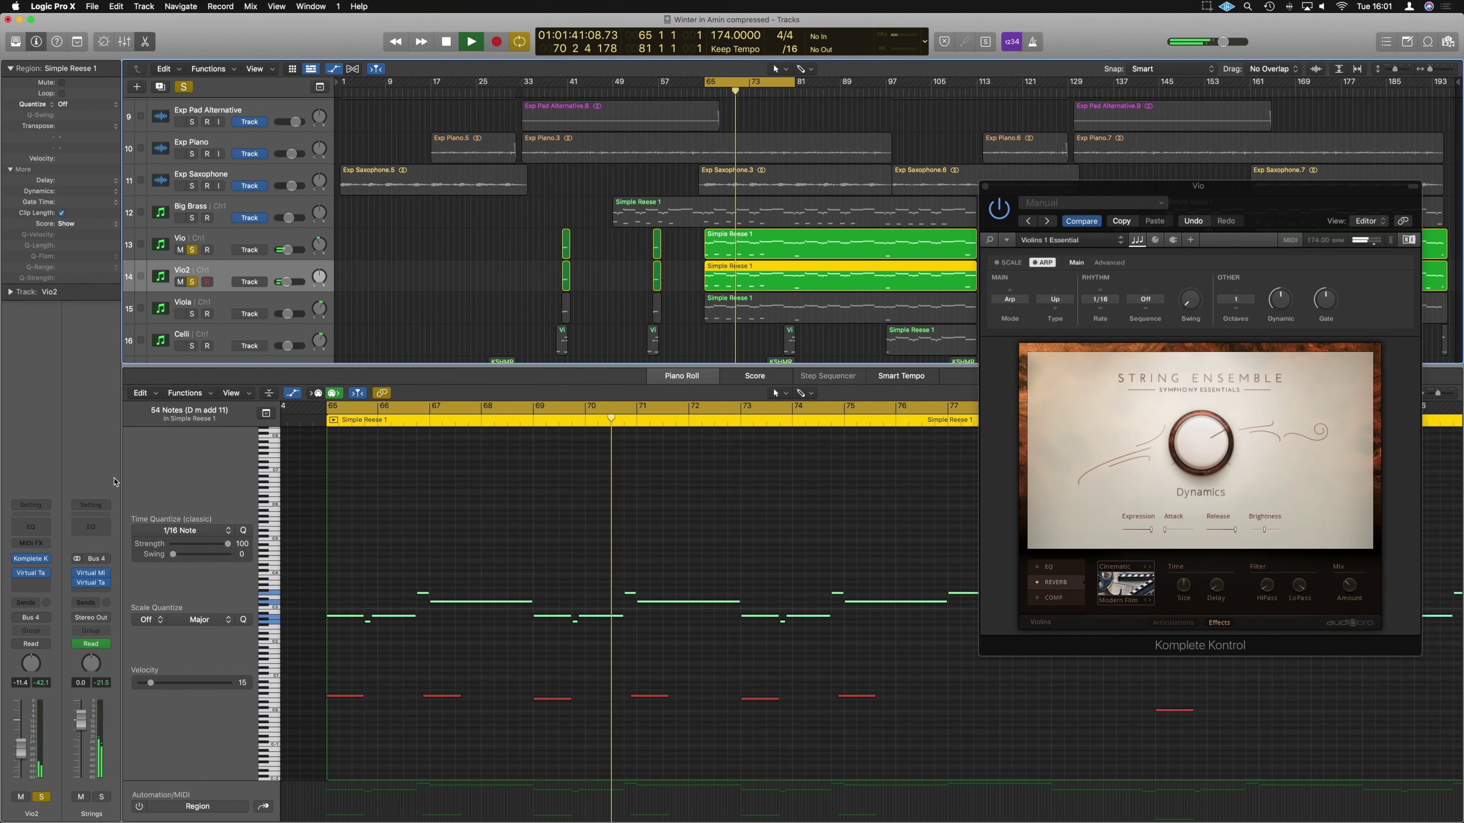
left_click(31, 559)
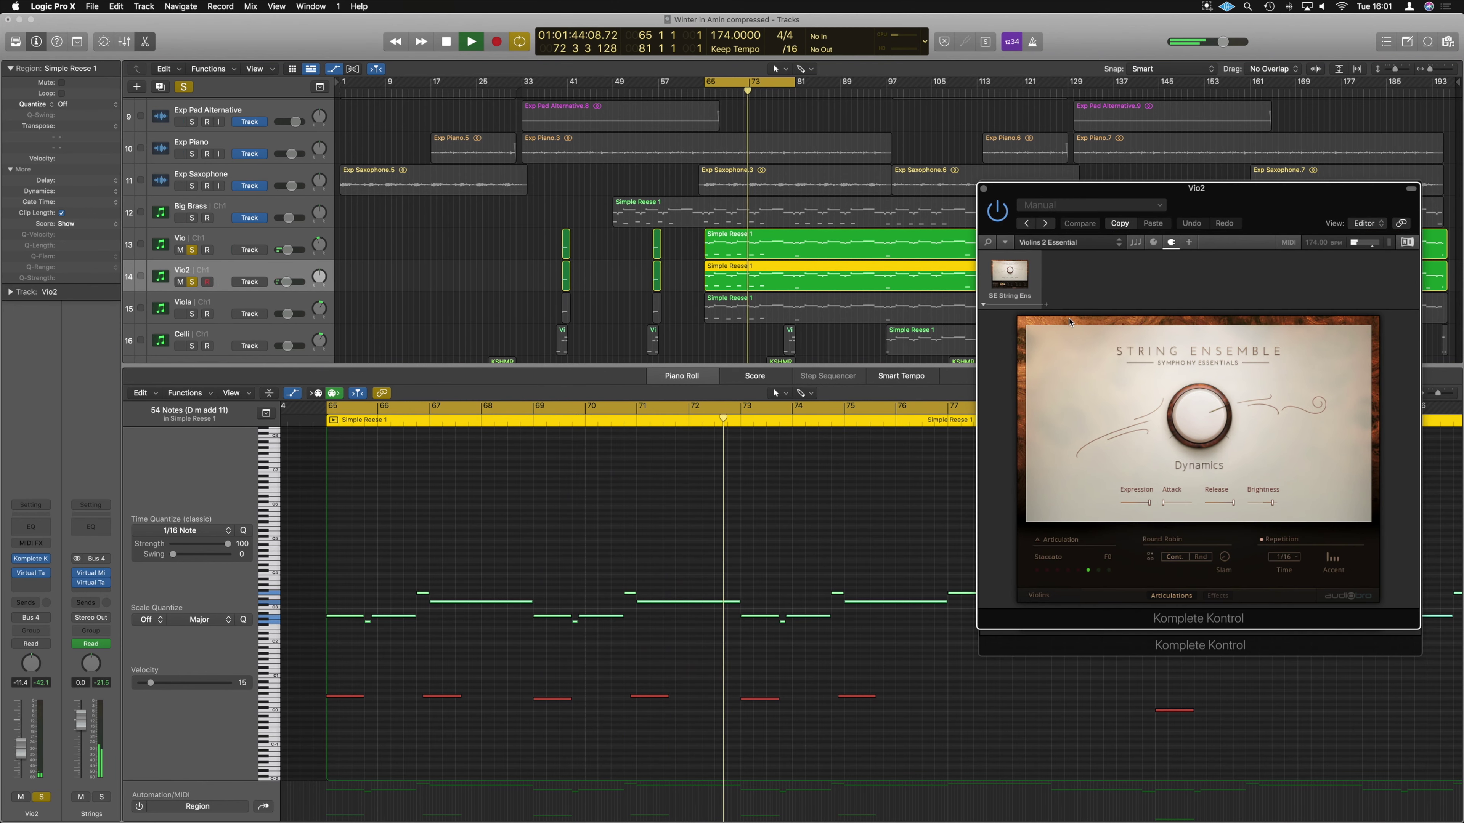
mouse_move(1240, 201)
left_mouse_down()
mouse_move(1242, 466)
mouse_move(1256, 220)
mouse_move(1243, 218)
left_mouse_up()
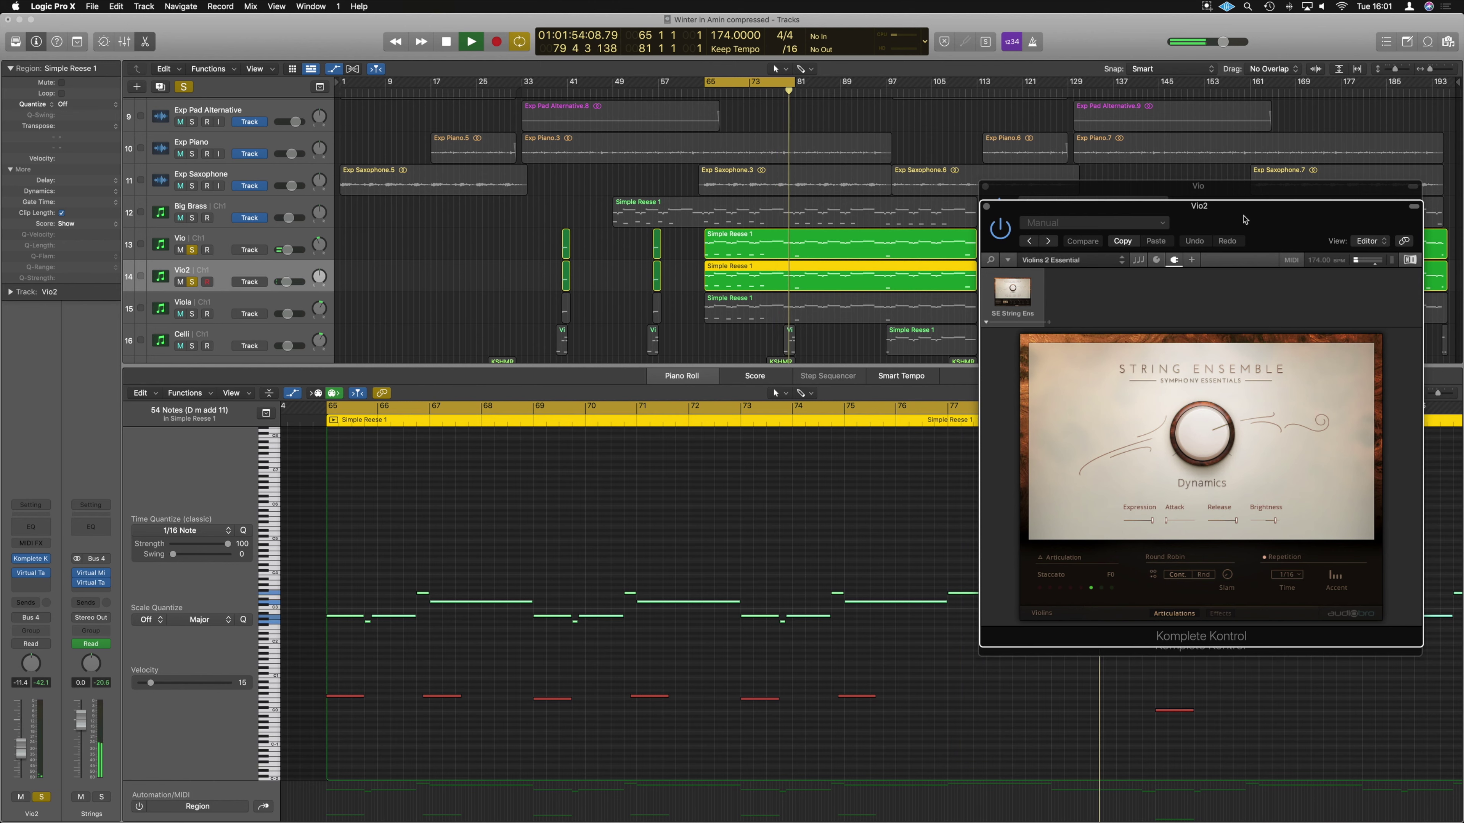
key("space")
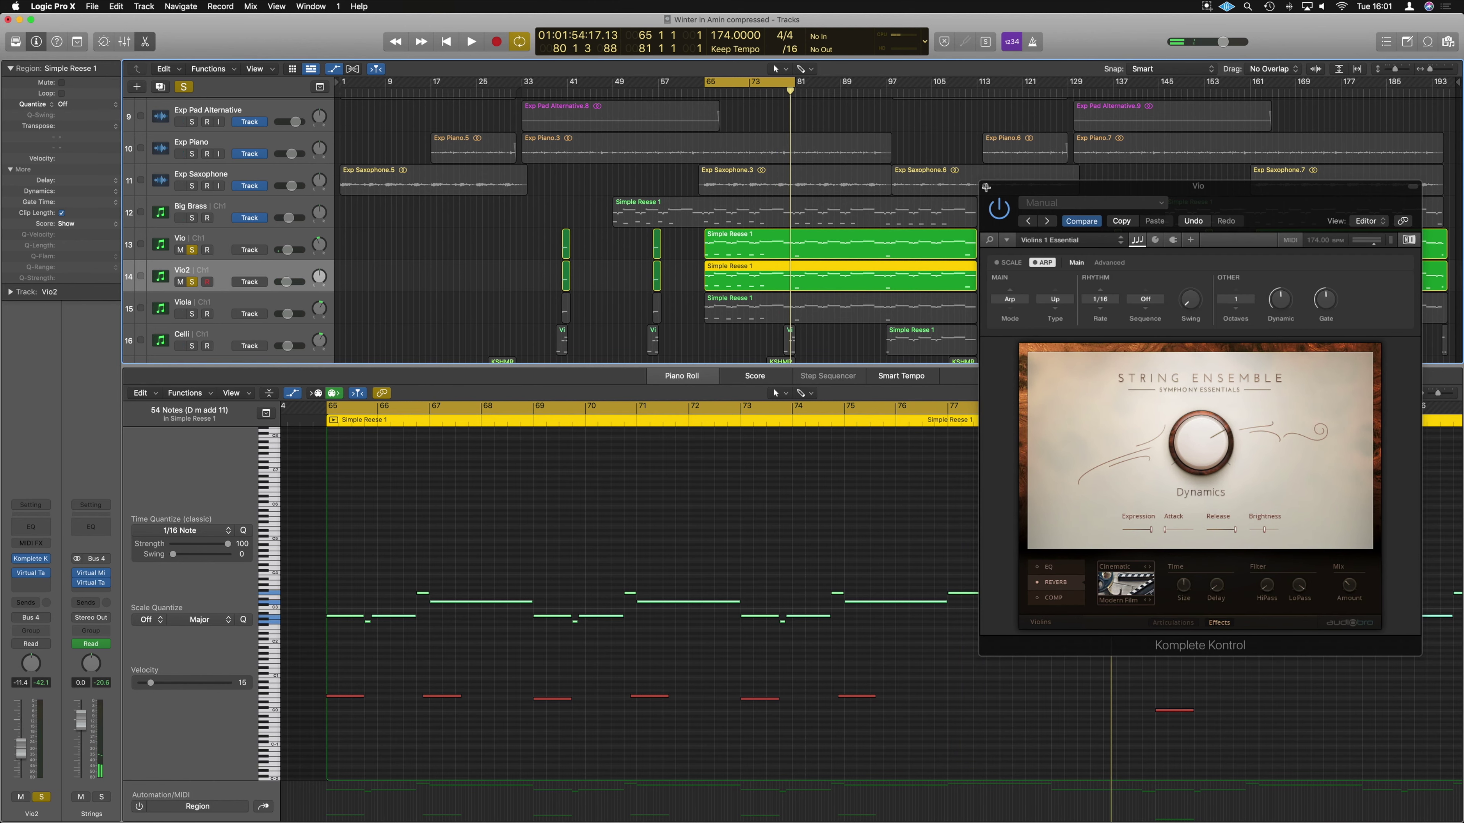
left_click(987, 209)
Solo only the Viola track, select its Simple Reese 1 region at bar 65 and play from that selection.
left_click(193, 314, "alt")
left_click(770, 315)
key("shift+Return")
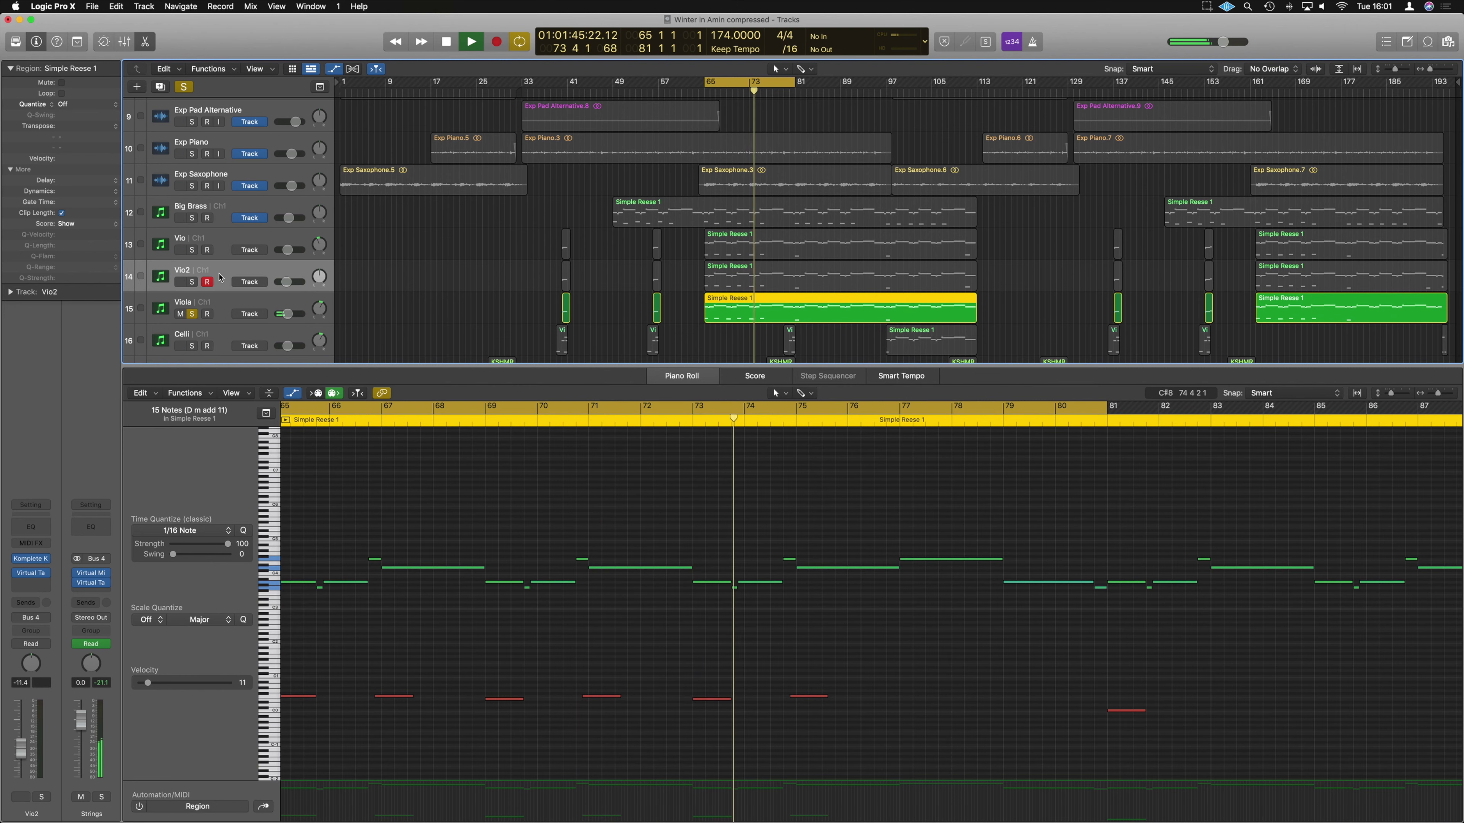
Show the Vio2 track's region, solo Vio2 and Vio with Viola to hear all three parts, and clear every solo.
left_click(207, 269)
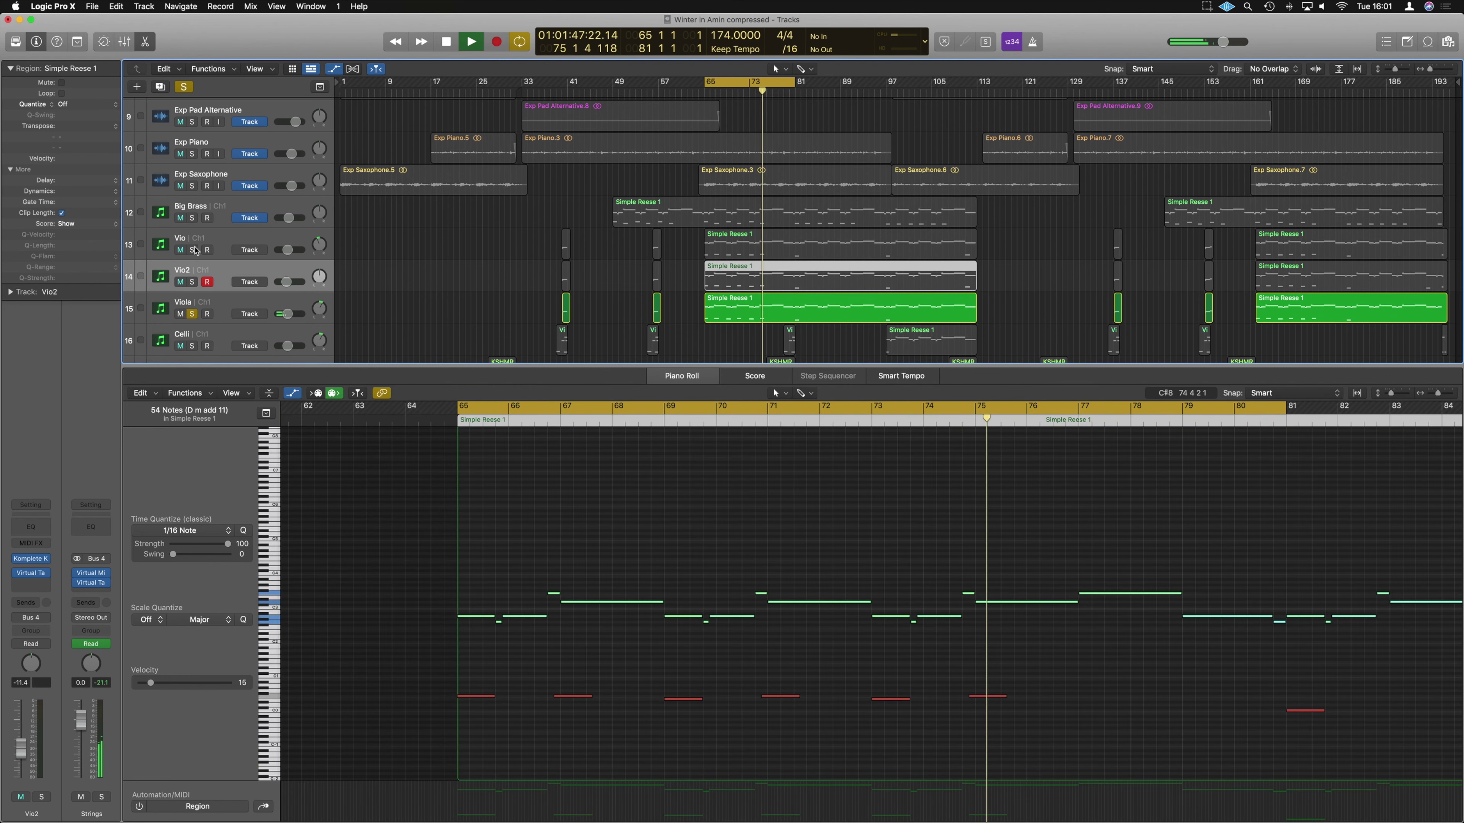
scroll(237, 276, "down", 3)
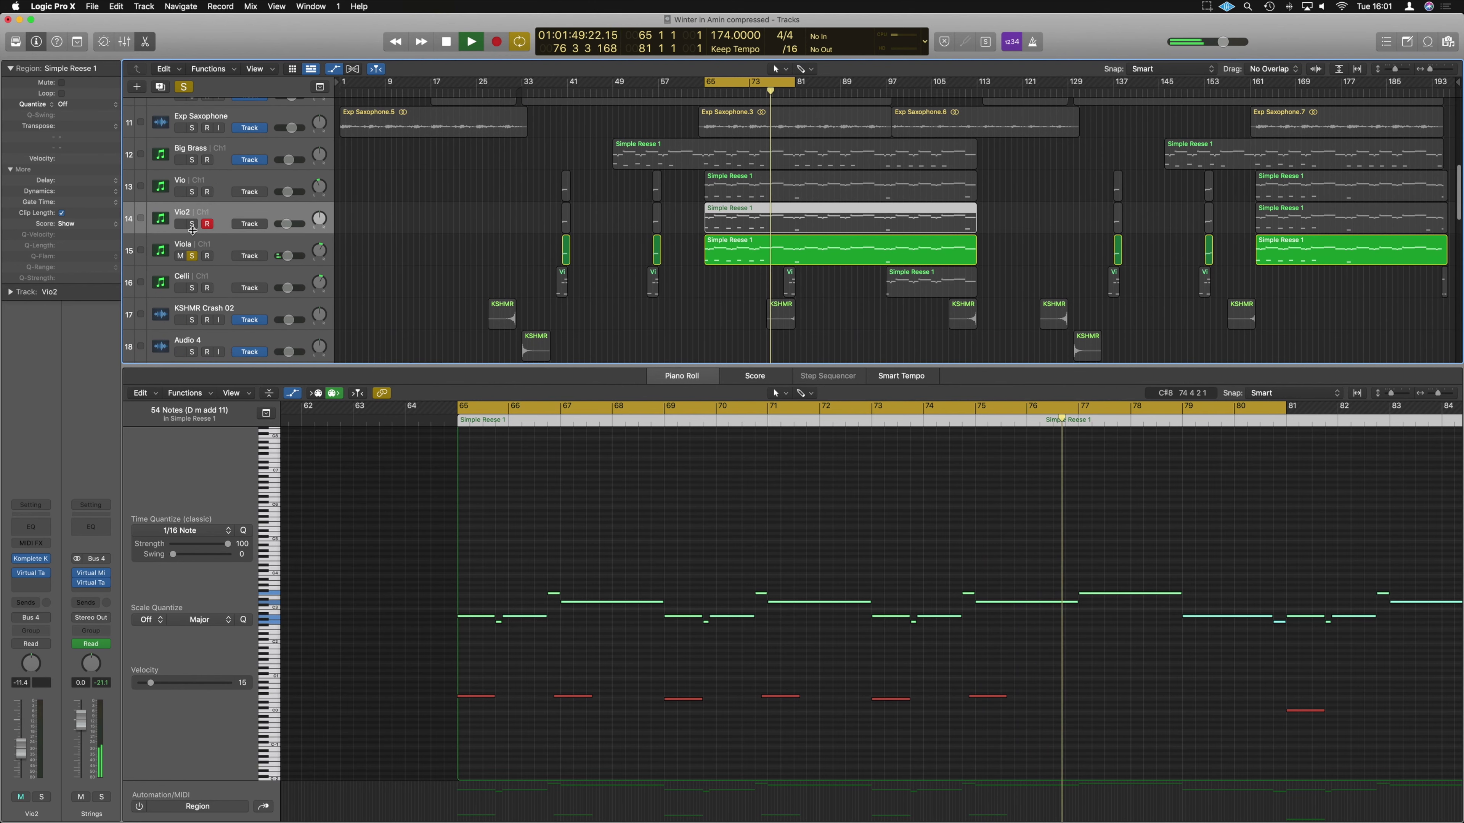
left_click(192, 224)
left_click(192, 192)
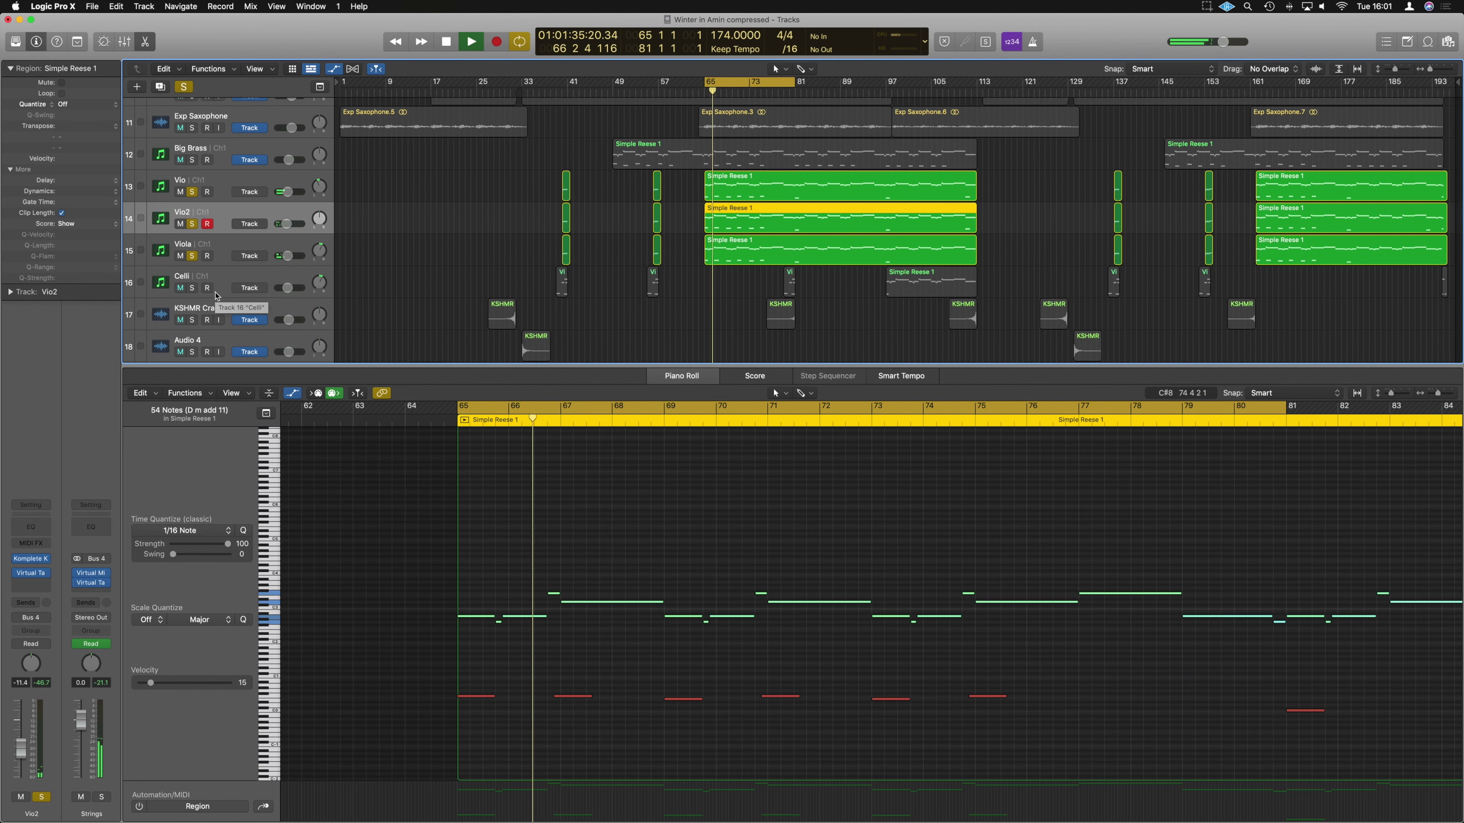
left_click(185, 87)
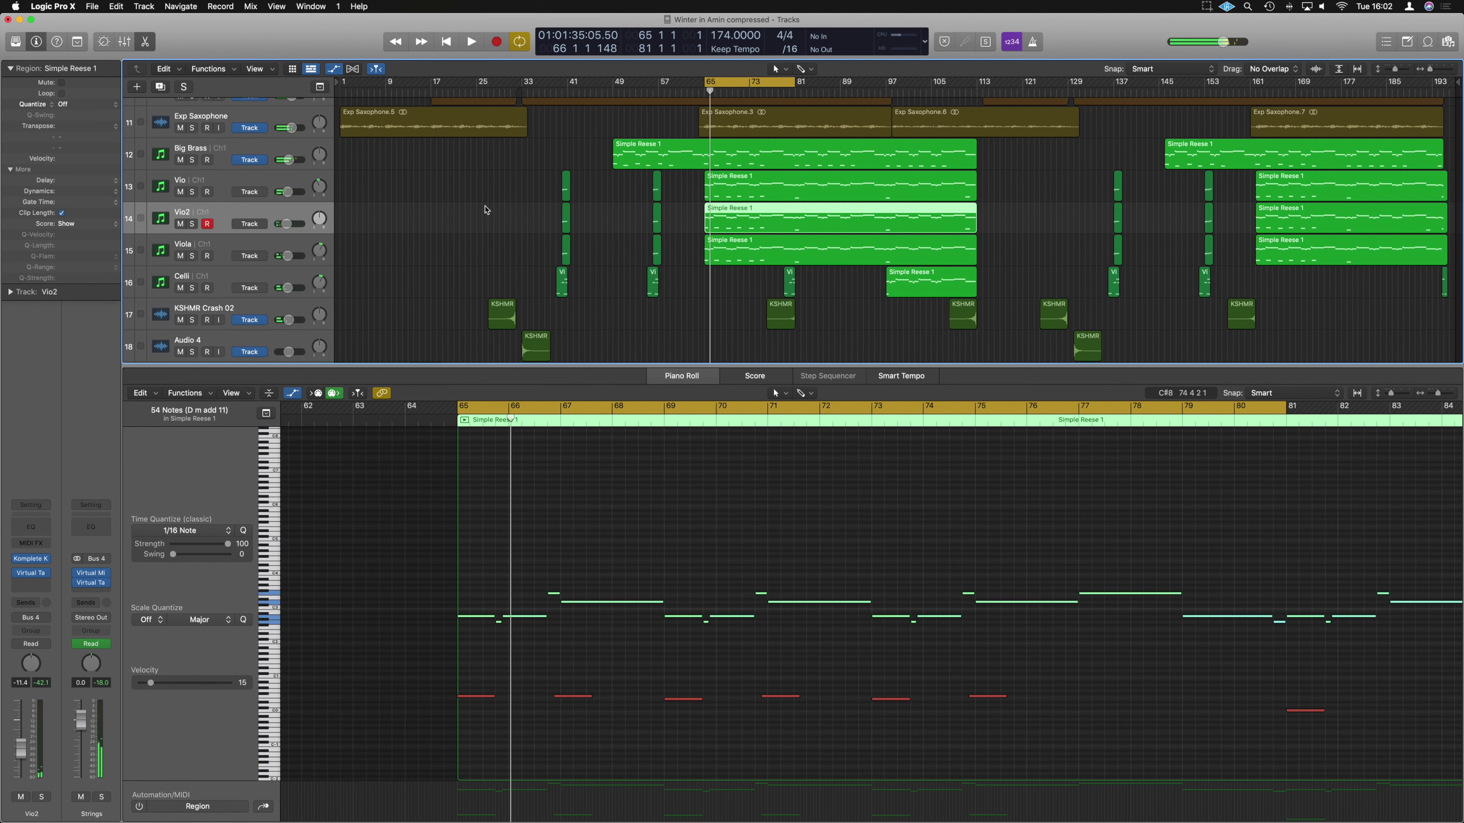
Set the cycle to bars 79 to 81 around the Celli track's Vio region, play it and solo Celli.
left_click(736, 82)
left_click(736, 81)
left_click_drag(715, 82, 795, 87)
left_click(789, 276)
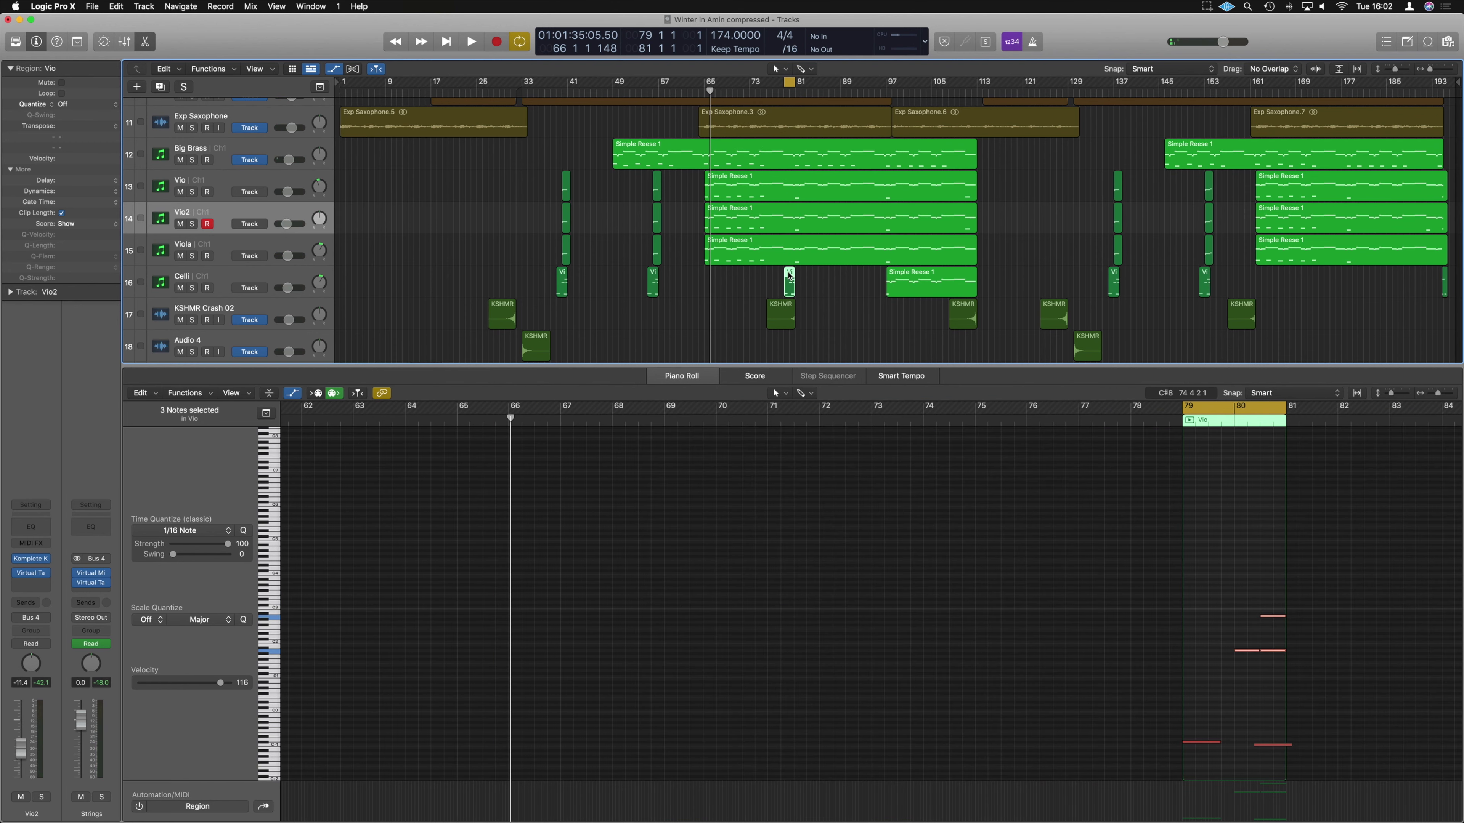
key("space")
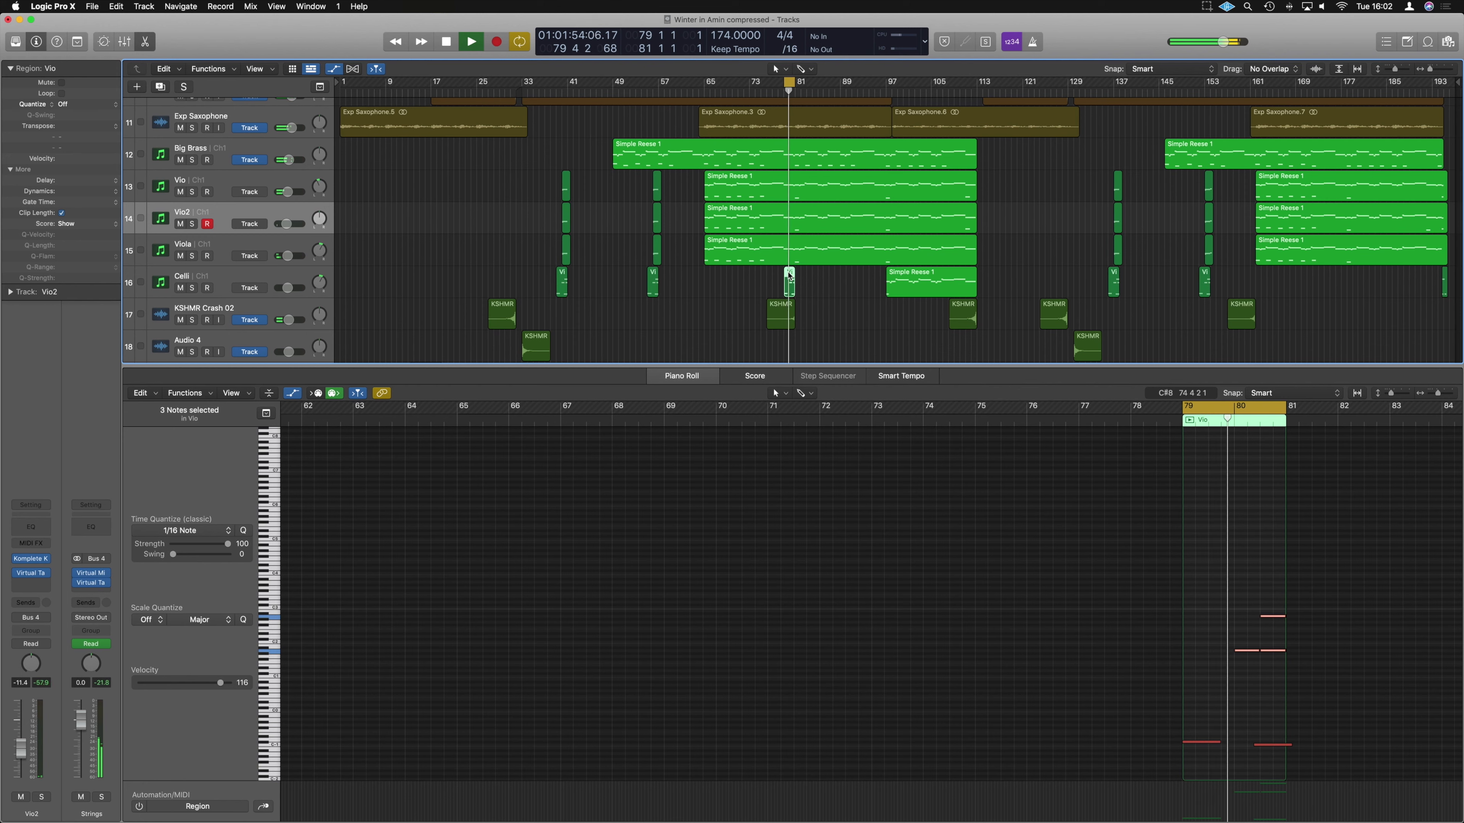
left_click(192, 288)
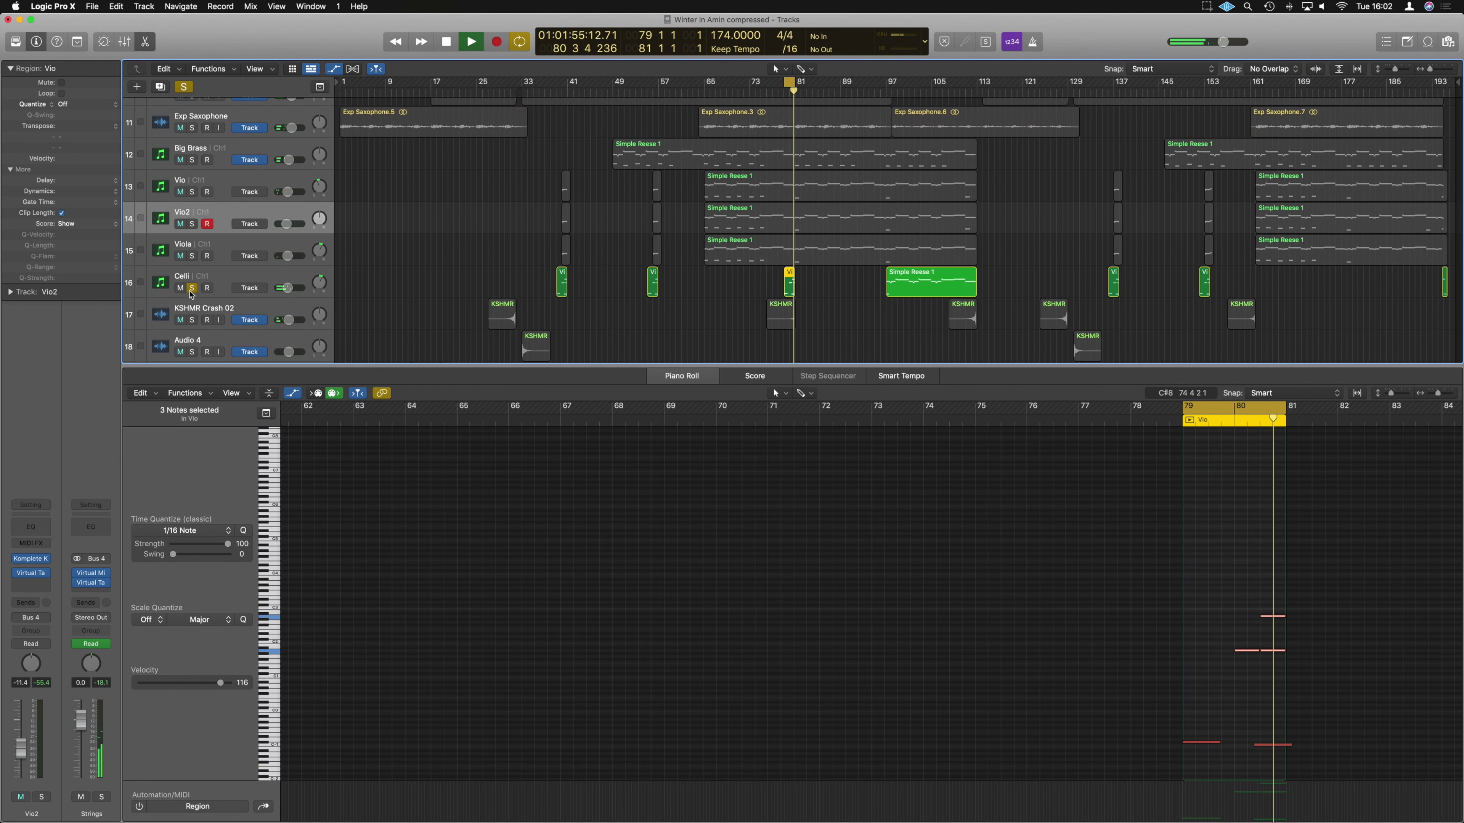
Open the Celli track's Komplete Kontrol instrument and move its window clear of the upper tracks.
left_click(192, 294)
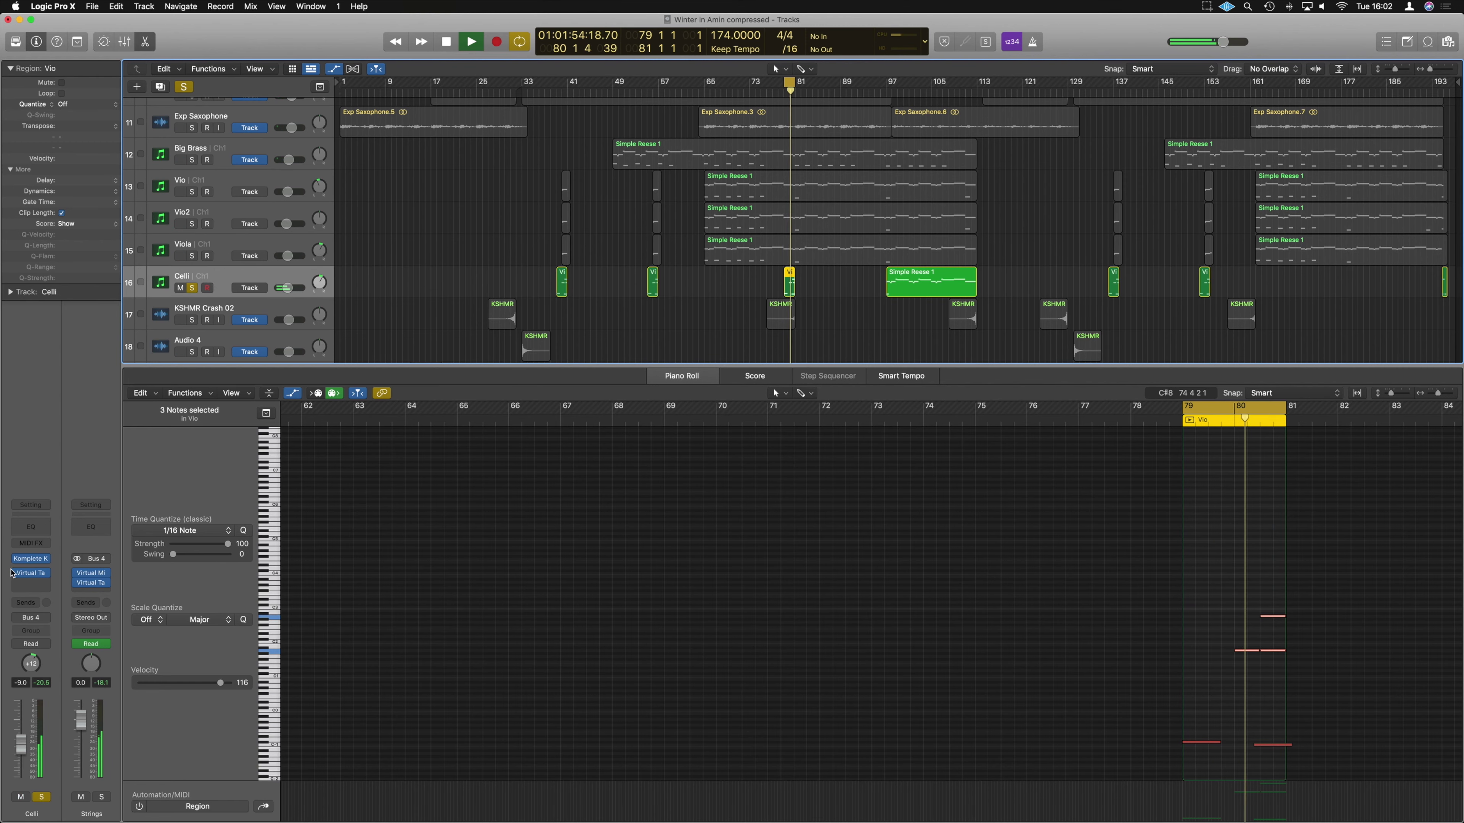
left_click(37, 561)
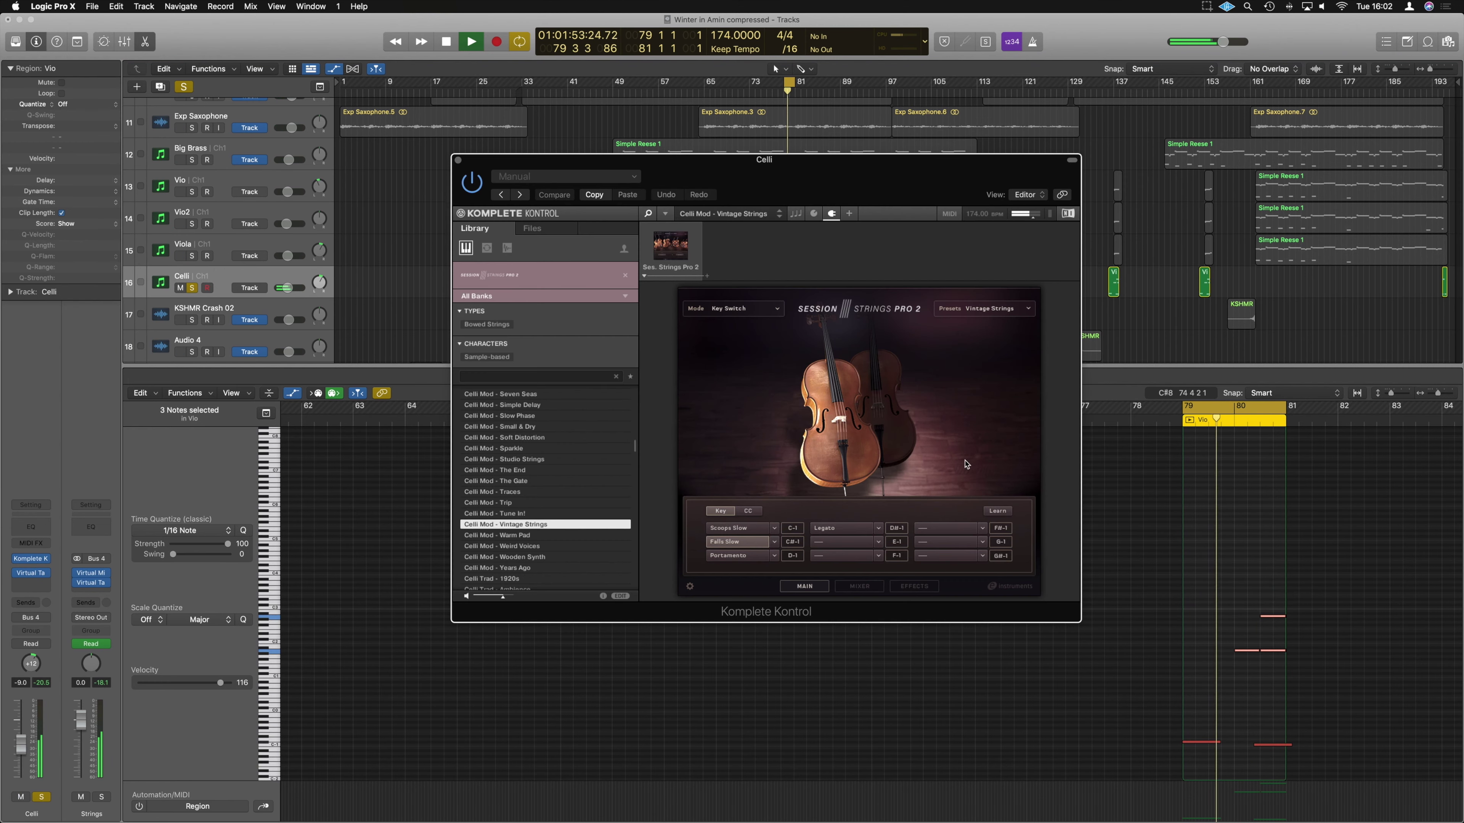
left_click_drag(936, 180, 929, 317)
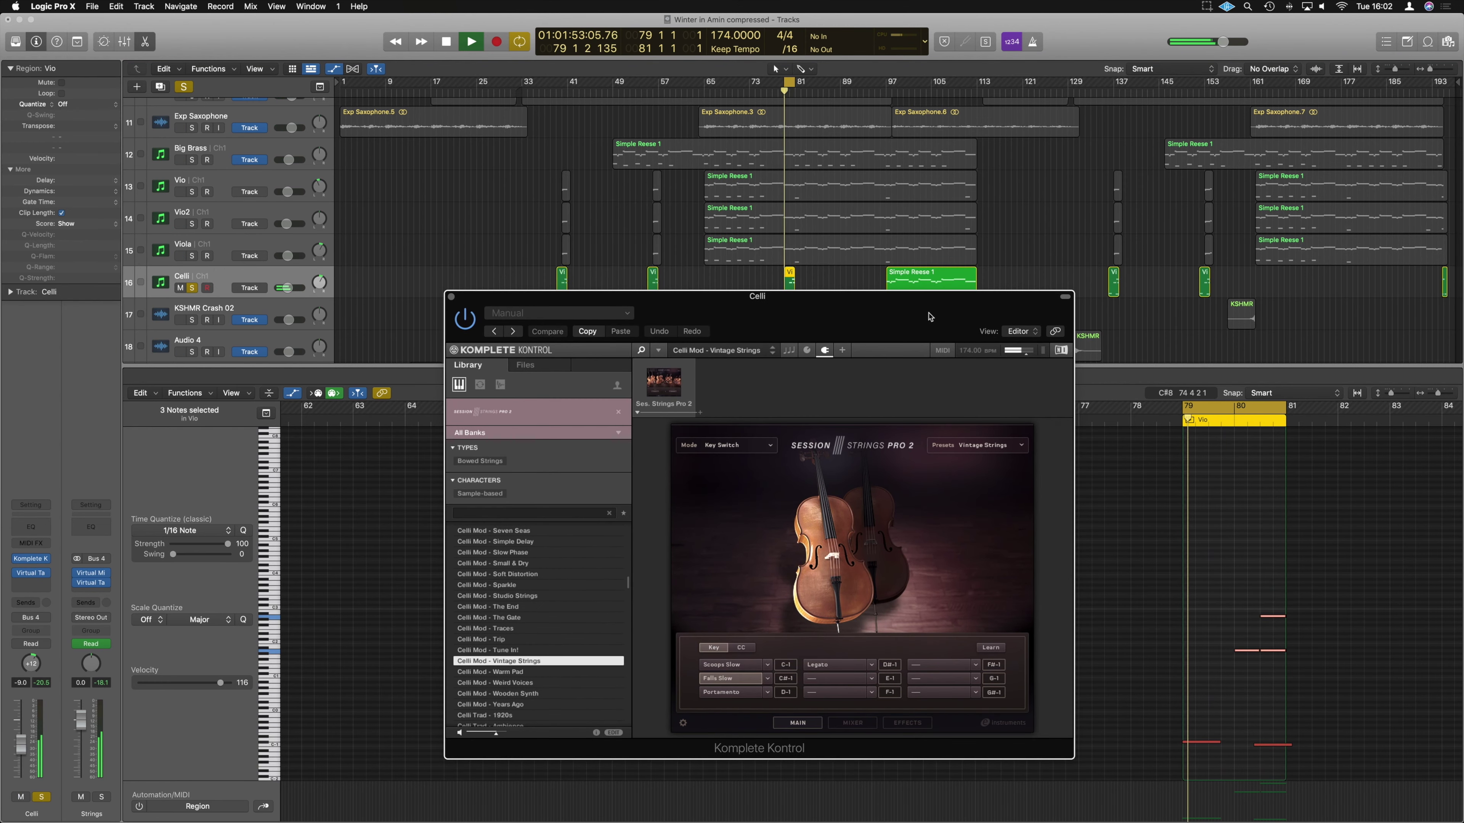
Stop playback, deselect the Celli region's notes in the Piano Roll and replay the part with the articulations visible.
key("space")
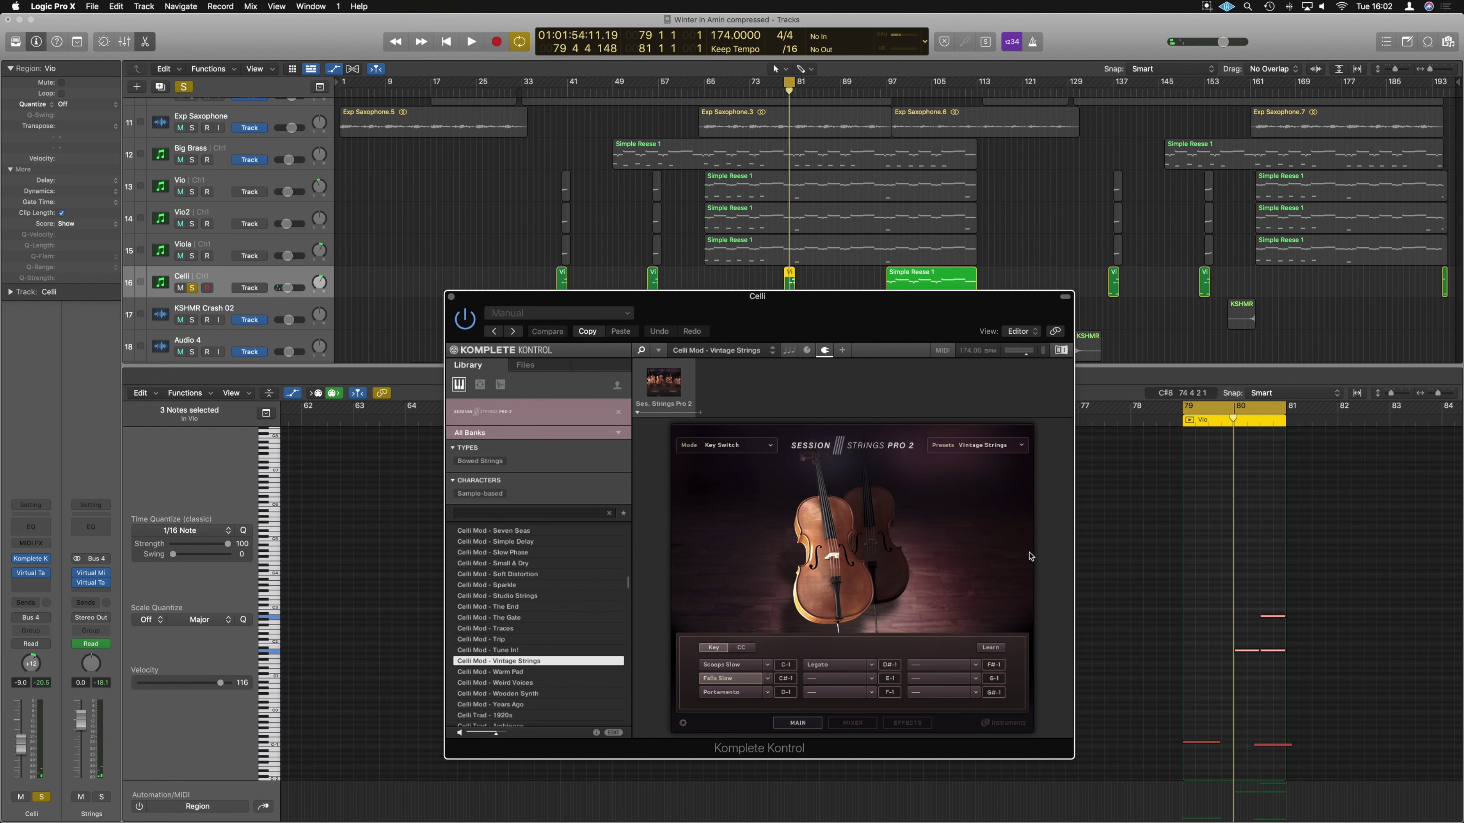
left_click(1241, 722)
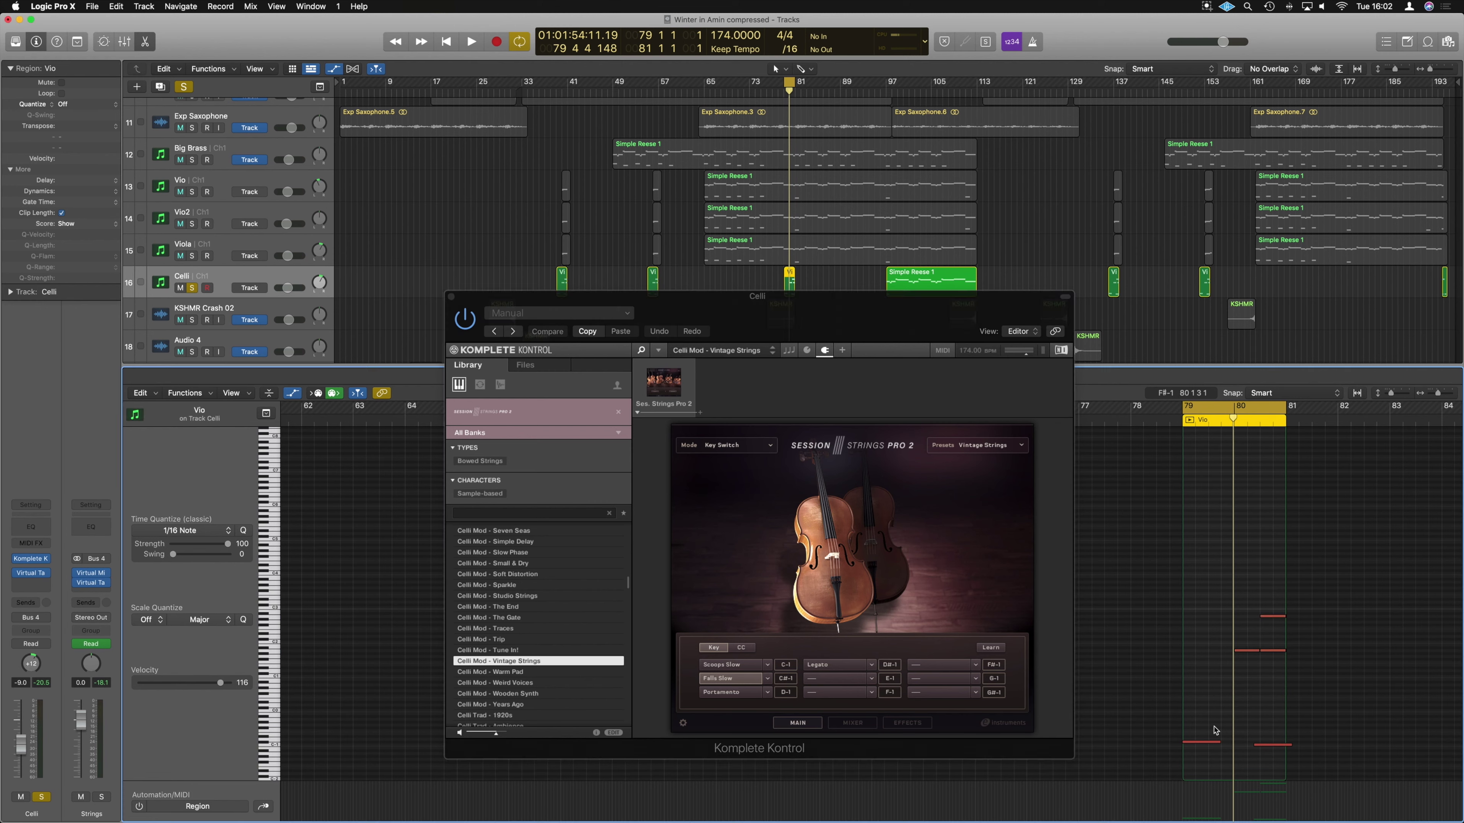
key("space")
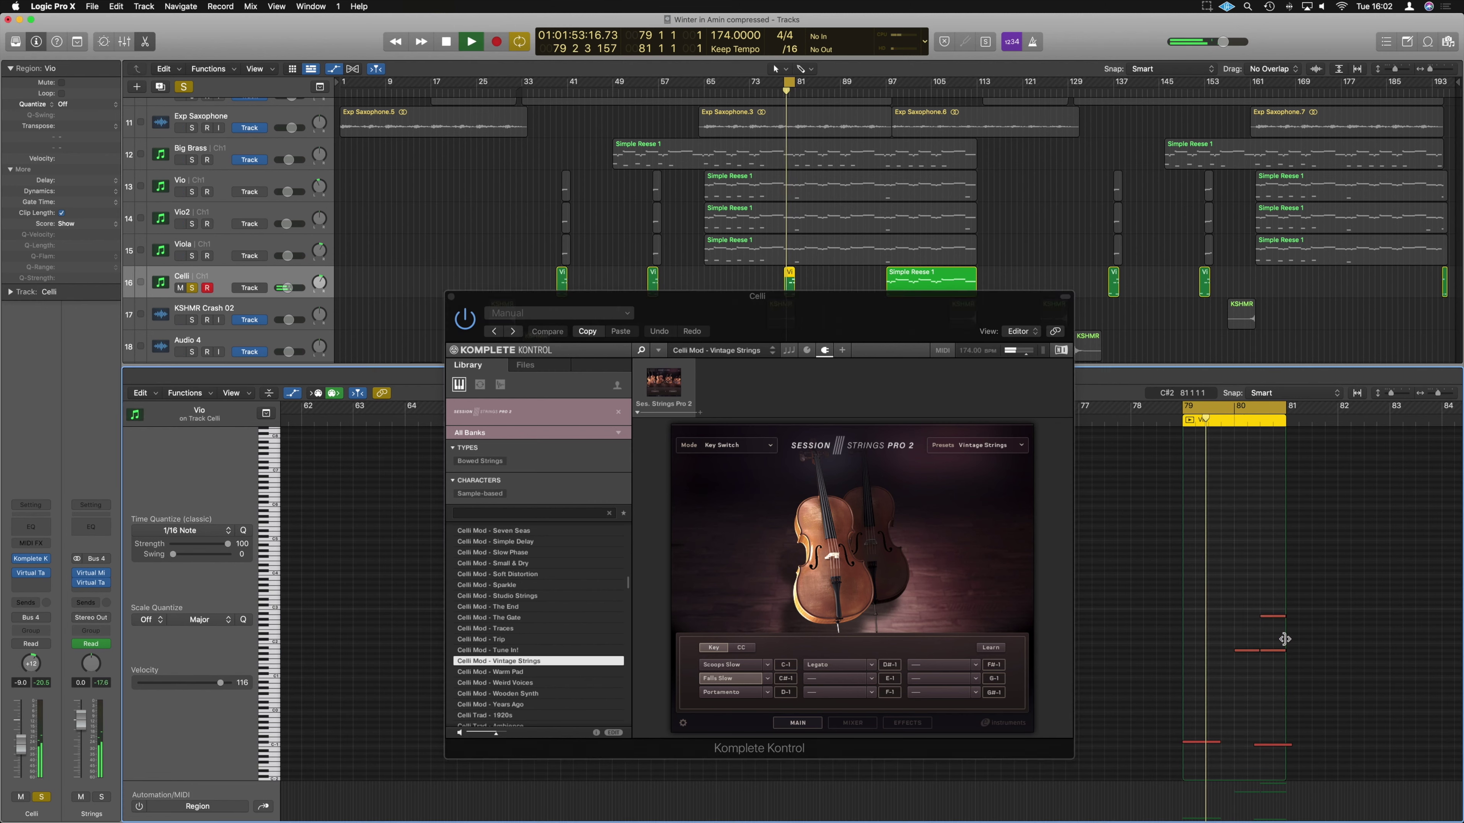
Unsolo Celli, extend the cycle range to bars 73 to 81 and play the full arrangement.
left_click(192, 288)
left_click_drag(710, 87, 749, 87)
key("space")
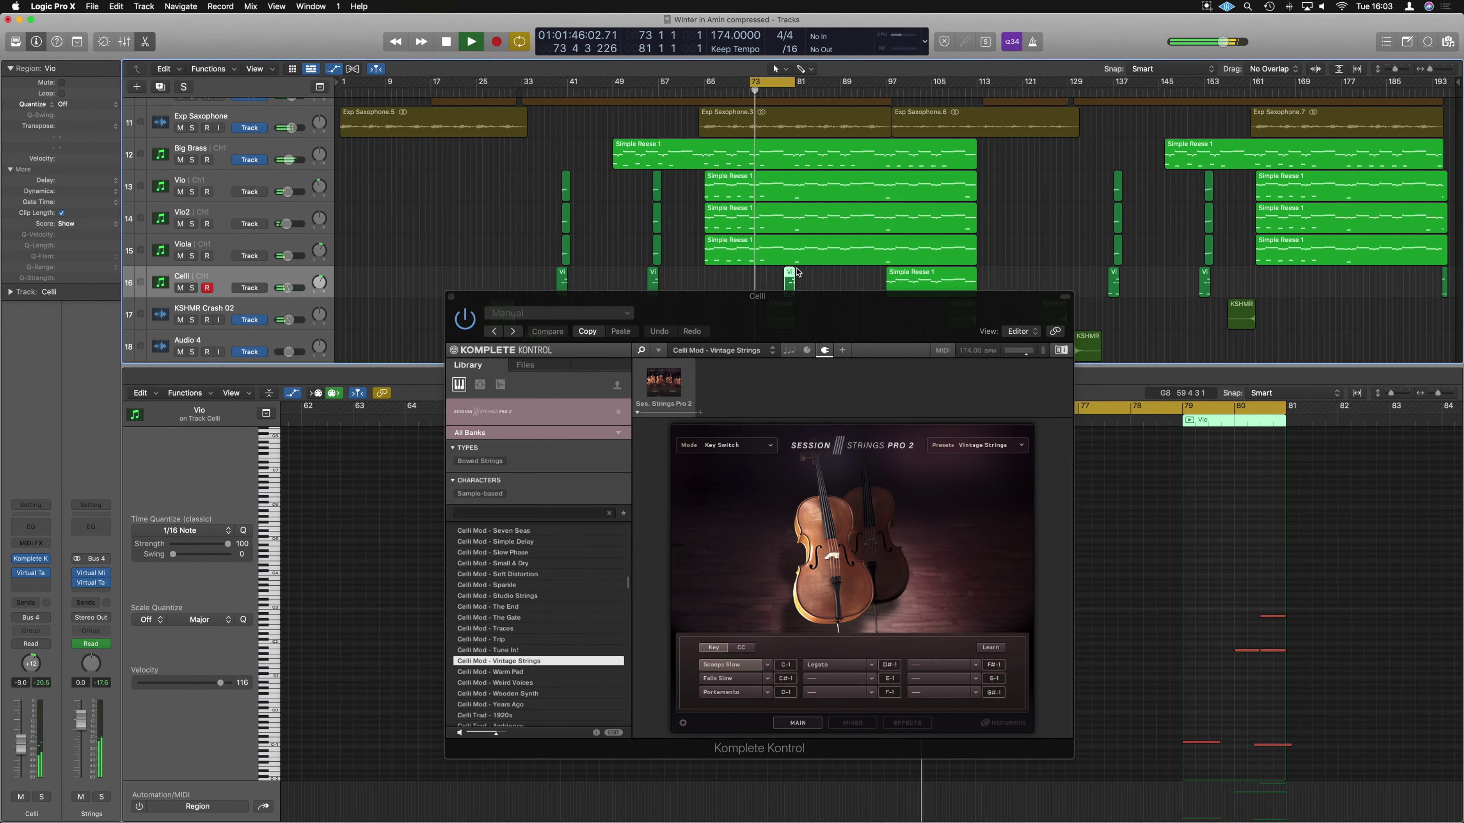
Show the Mixer, play the section with the Lead Vox bus muted, and stop playback to unmute the bus.
key("x")
key("space")
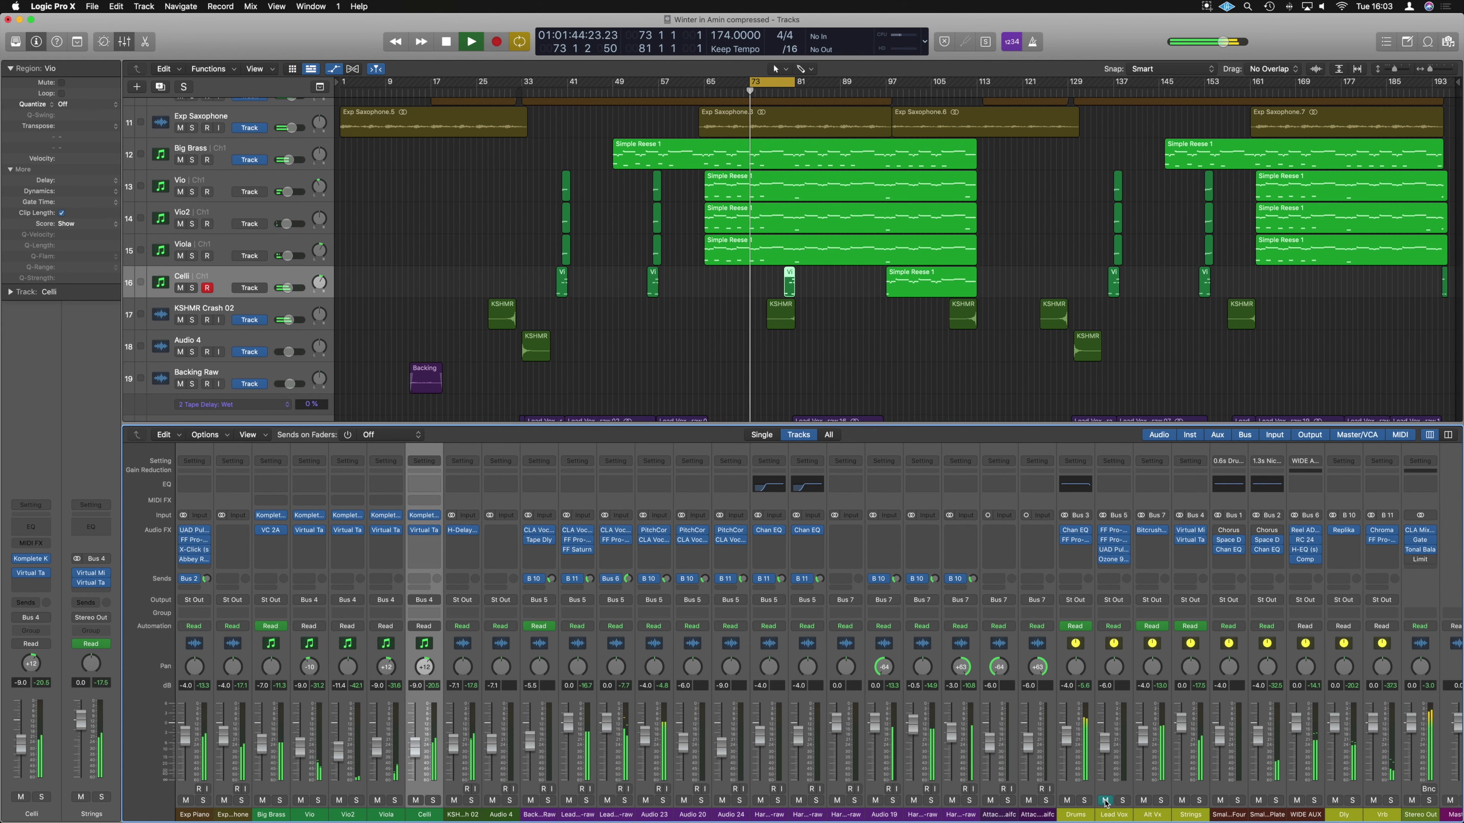
key("space")
left_click(1105, 801)
Play the Vio, Vio2, Viola and Celli tracks soloed together, clear the solos and shrink the track heights.
key("space")
left_click_drag(191, 288, 196, 194)
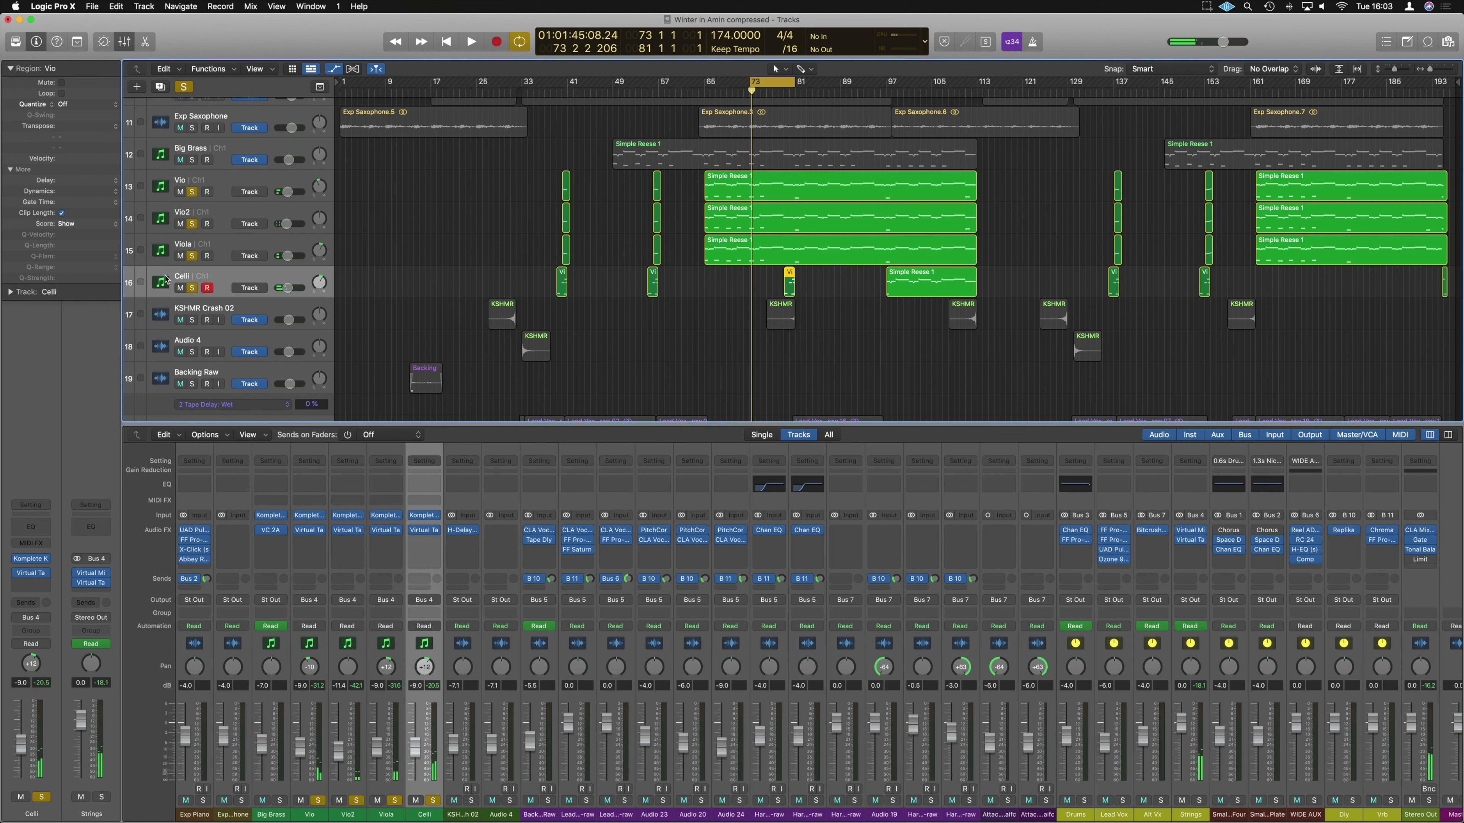
key("ctrl+s")
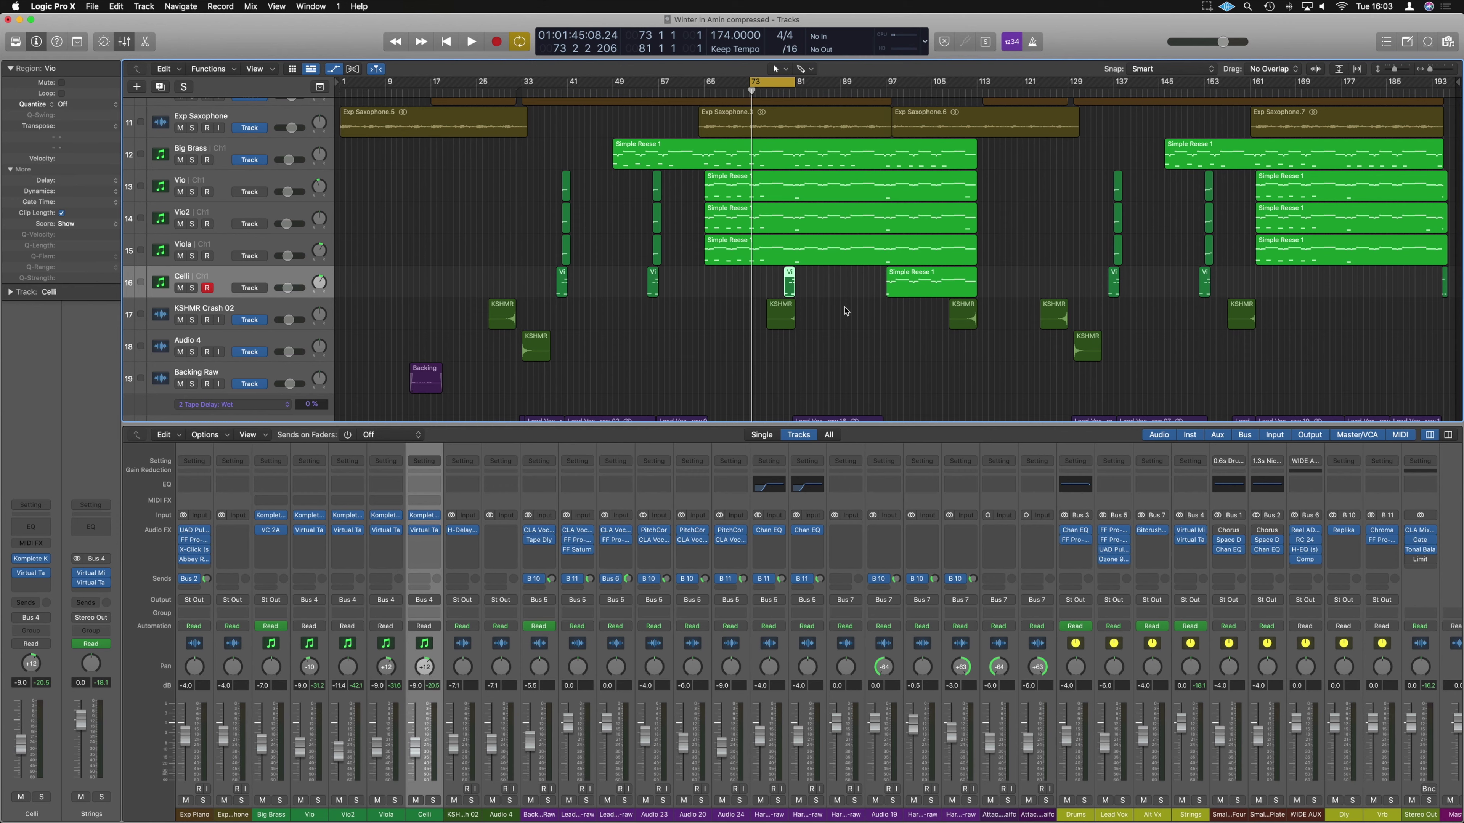
left_click(845, 308, "ctrl+alt")
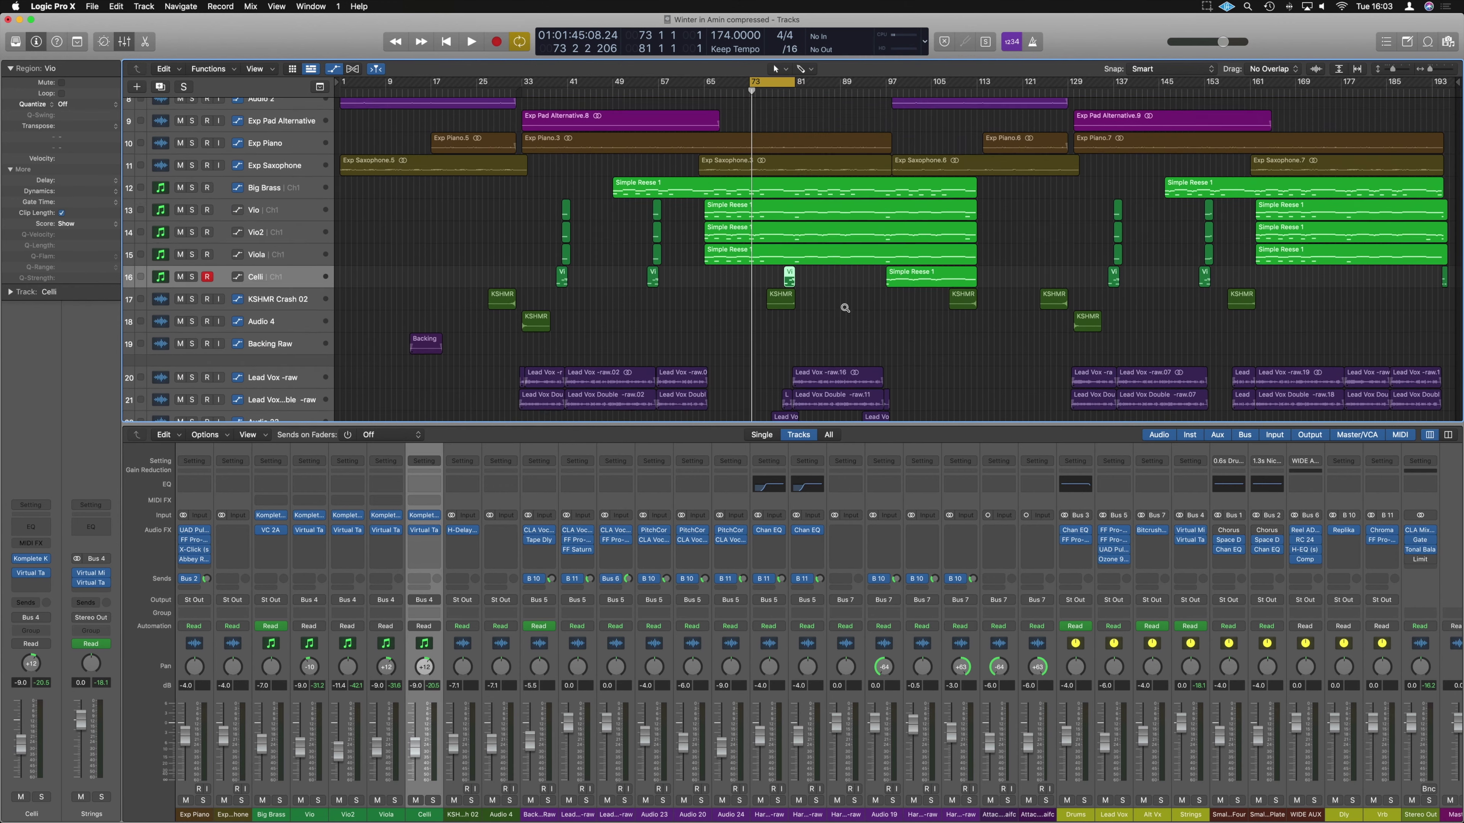